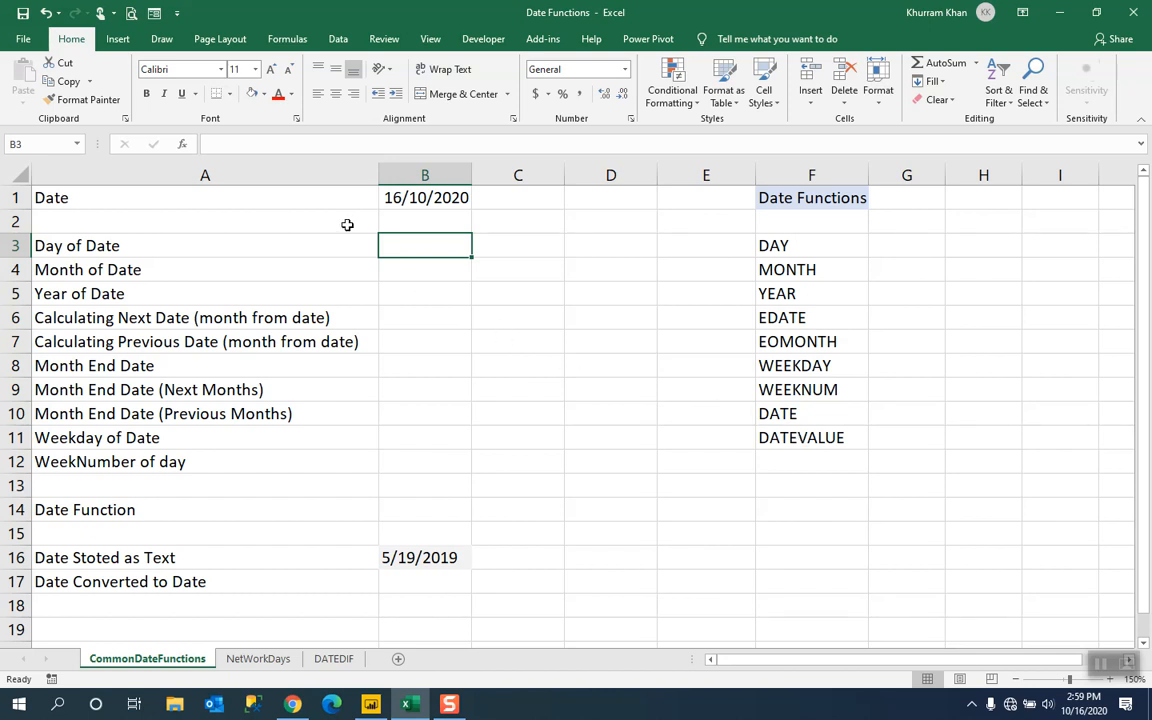
{"action": "left_click", "coordinate": [432, 199]}
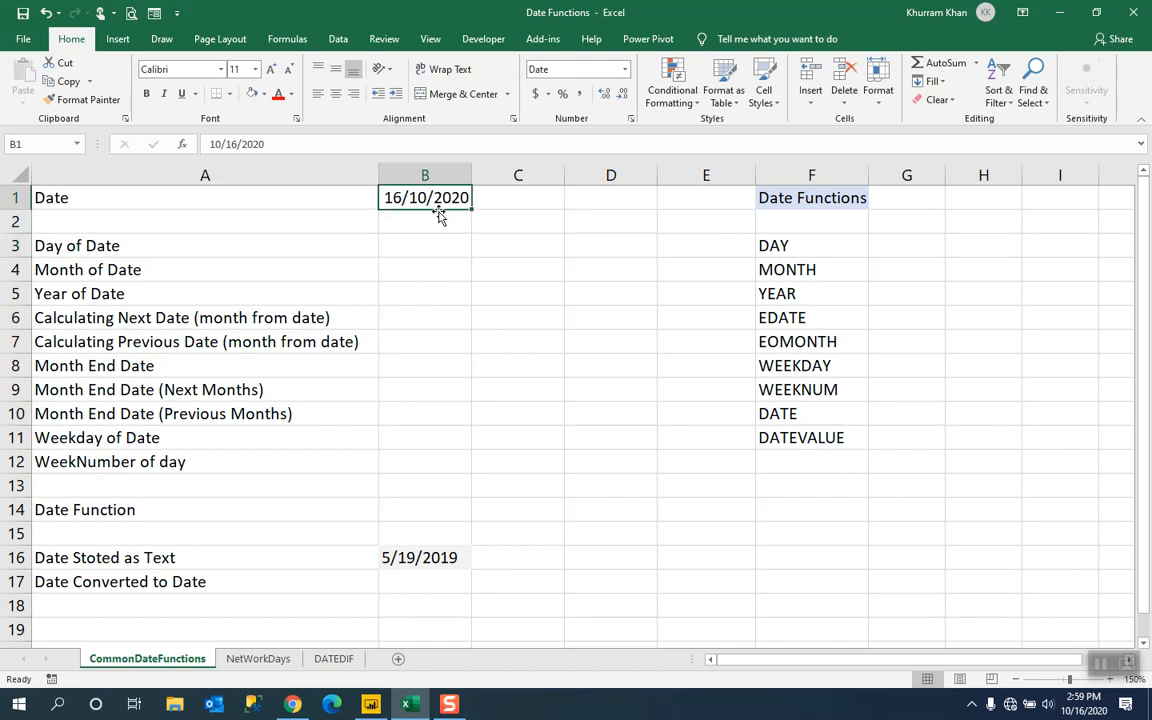
{"action": "left_click", "coordinate": [441, 245]}
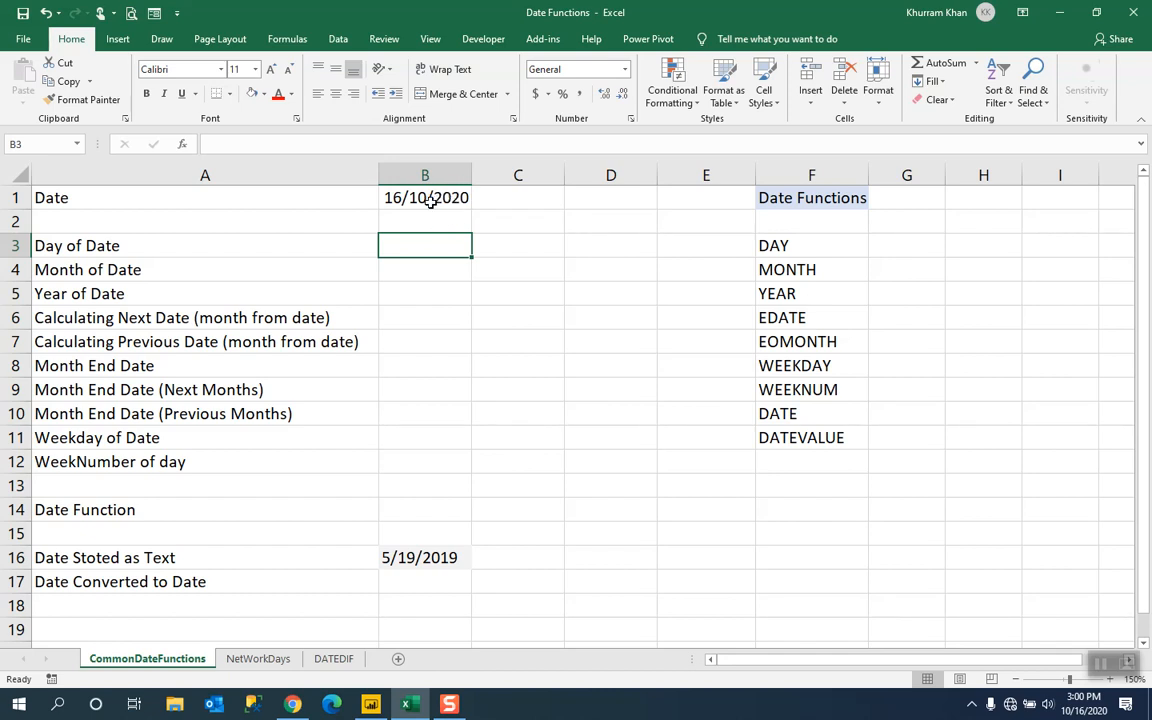
{"action": "left_click", "coordinate": [430, 201]}
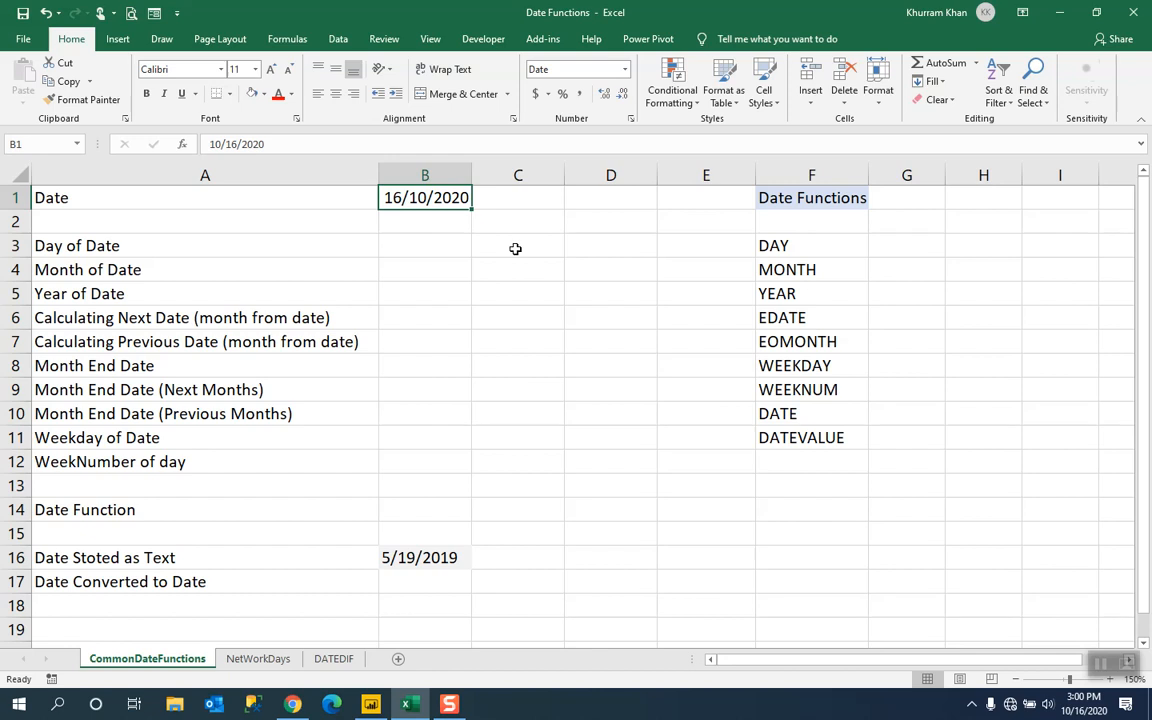
- Extract the day of the date in B1 into cell B3 with the DAY function
{"action": "left_click", "coordinate": [417, 246]}
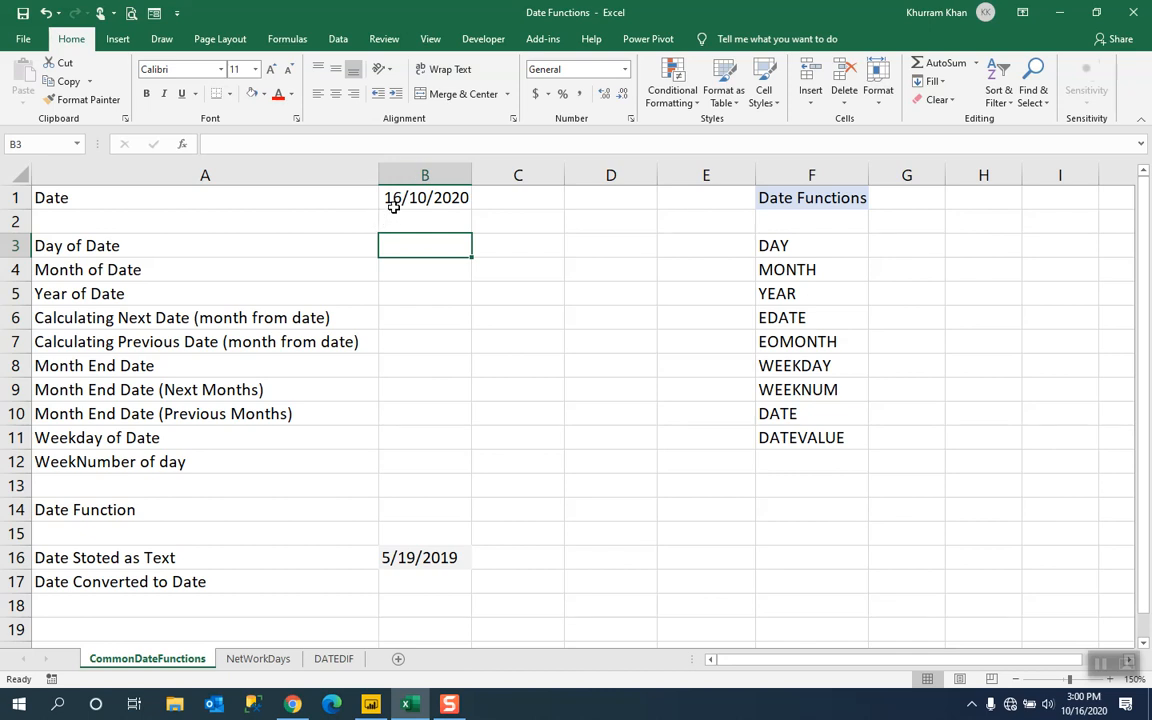
{"action": "type", "text": "=day"}
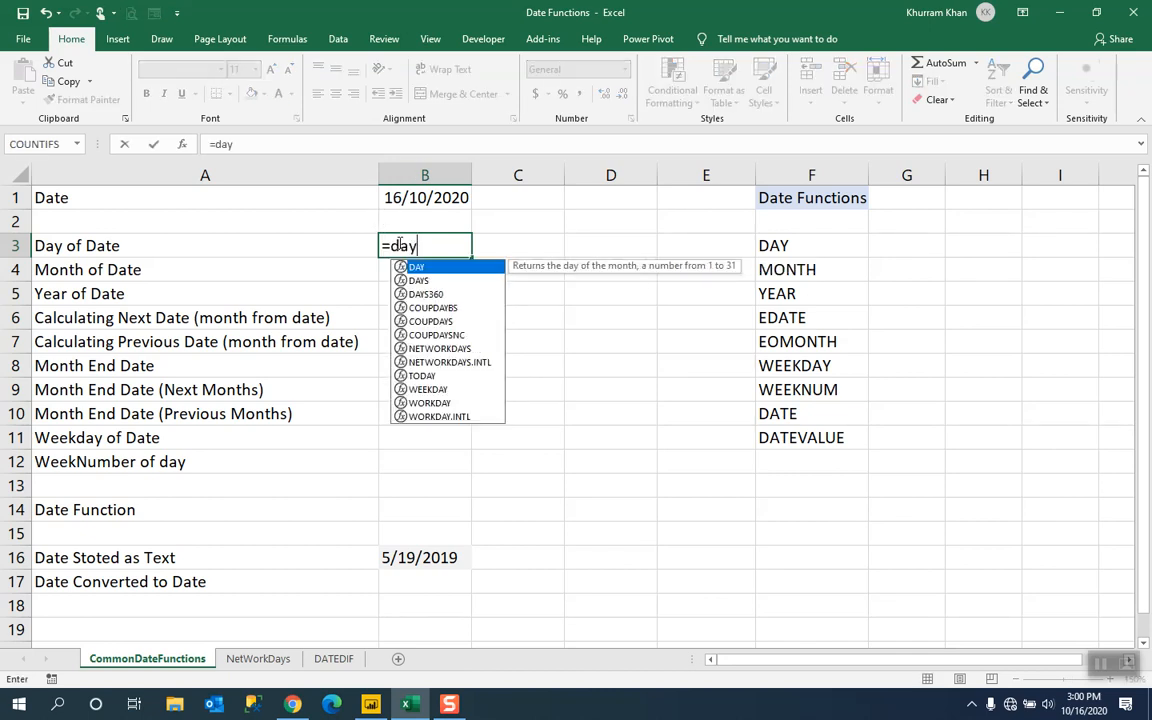
{"action": "key", "text": "Tab"}
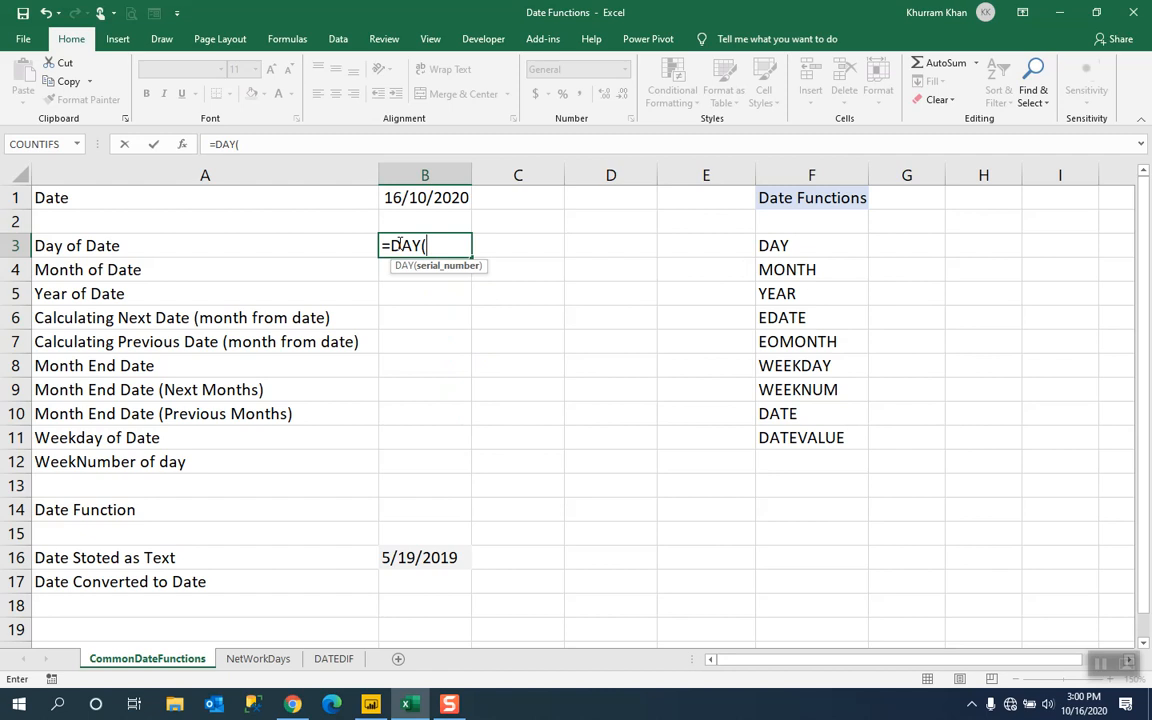
{"action": "left_click", "coordinate": [430, 200]}
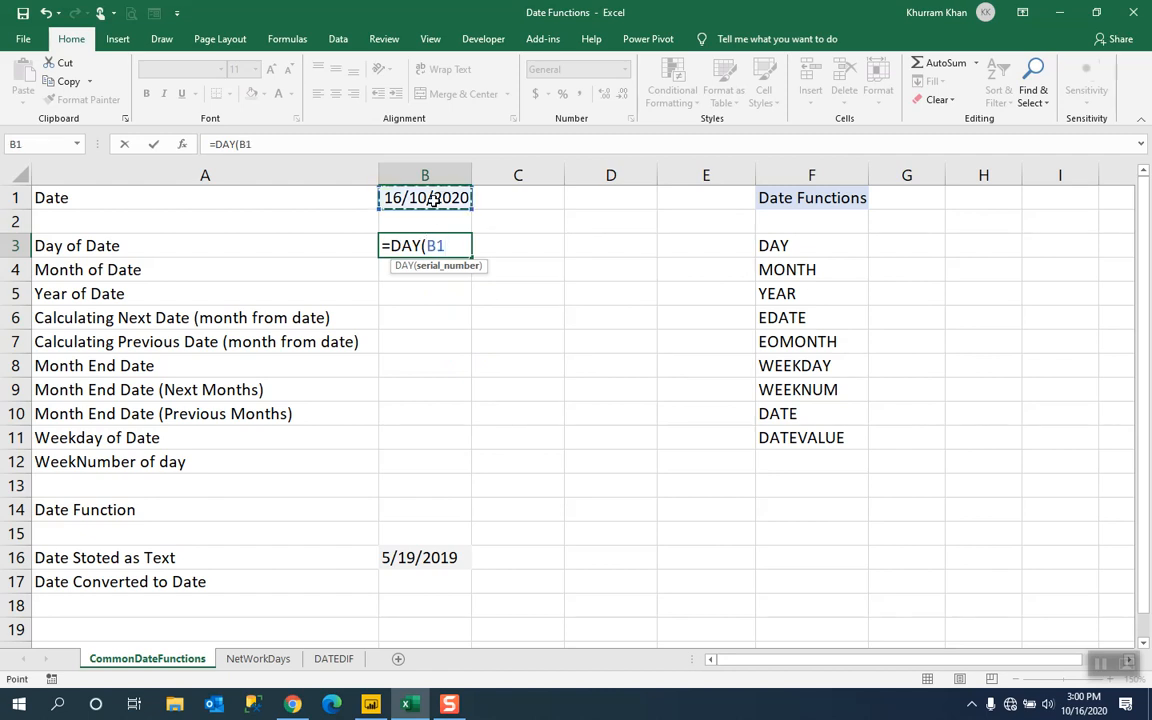
{"action": "key", "text": "Return"}
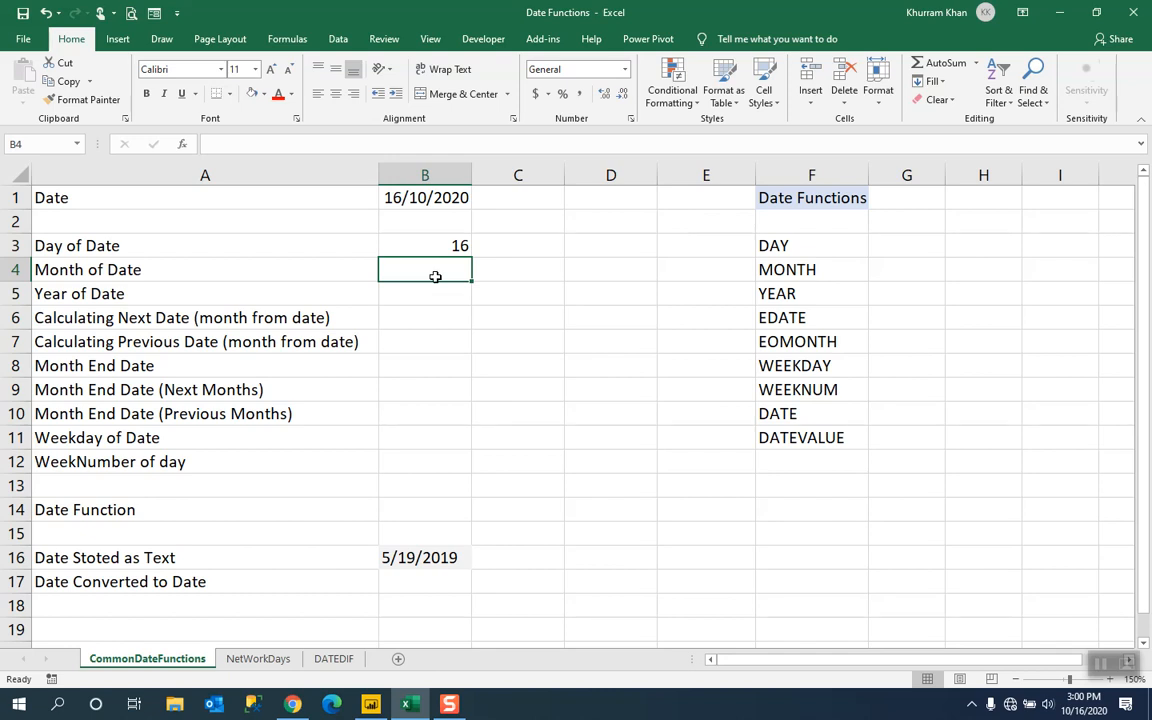
- Enter =MONTH(B1) in cell B4 to extract the month of the date
{"action": "type", "text": "="}
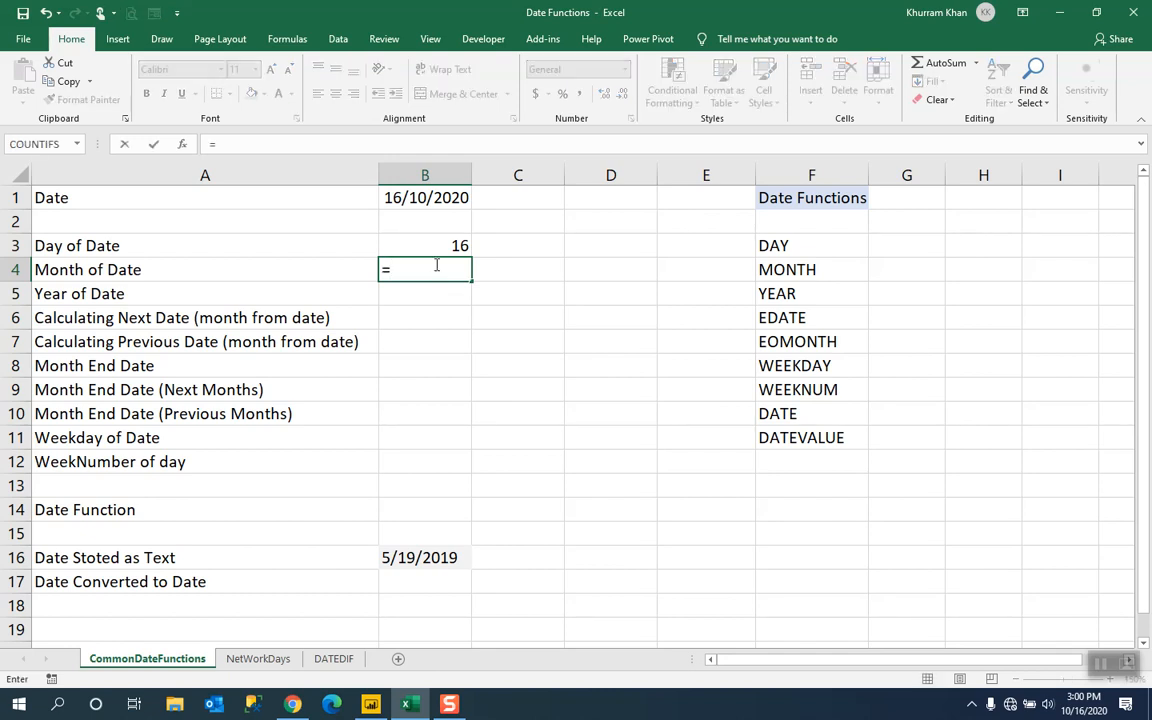
{"action": "type", "text": "month"}
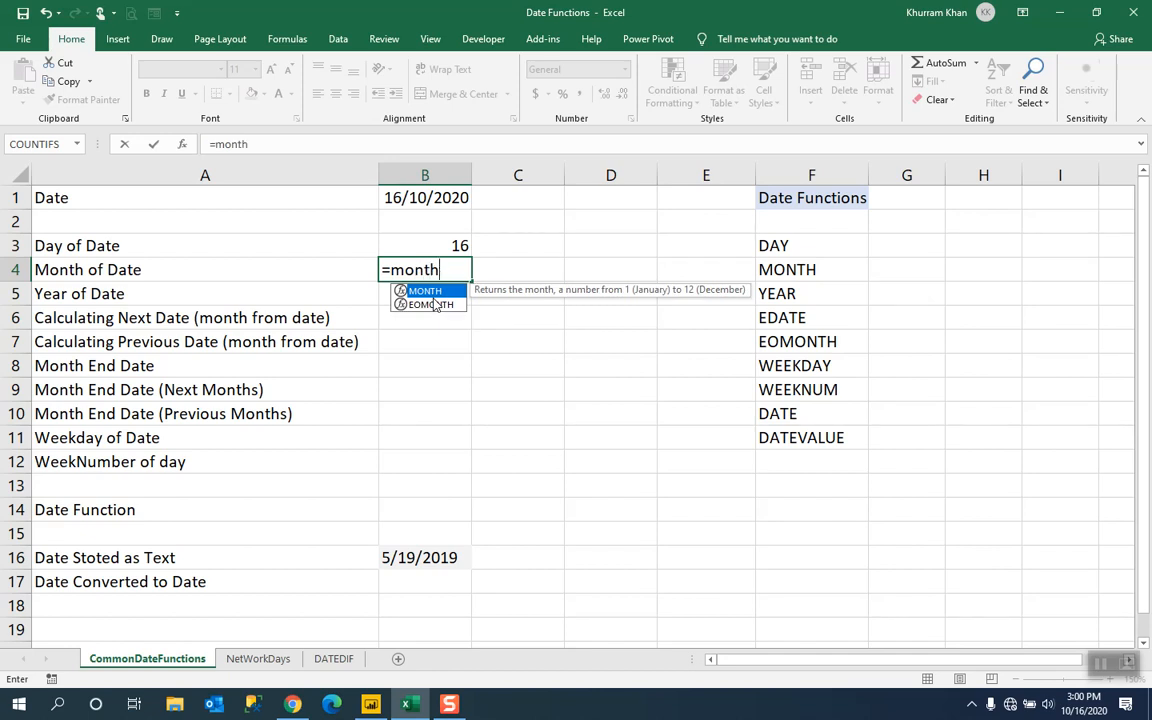
{"action": "key", "text": "Tab"}
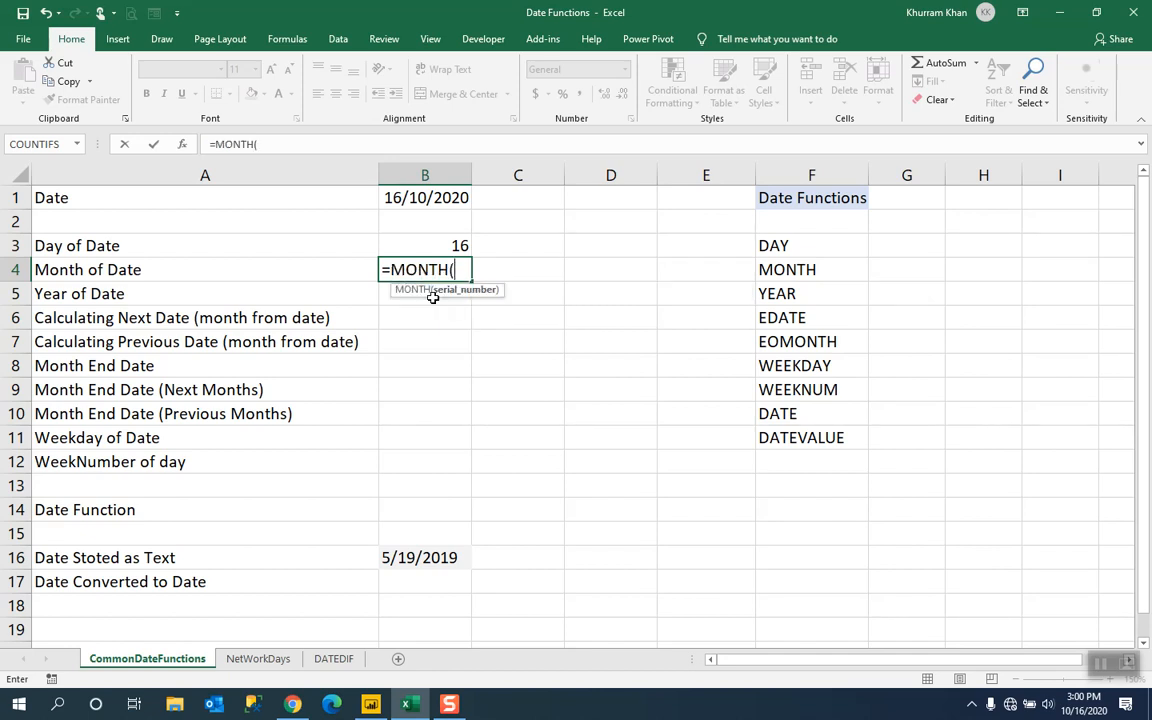
{"action": "left_click", "coordinate": [430, 198]}
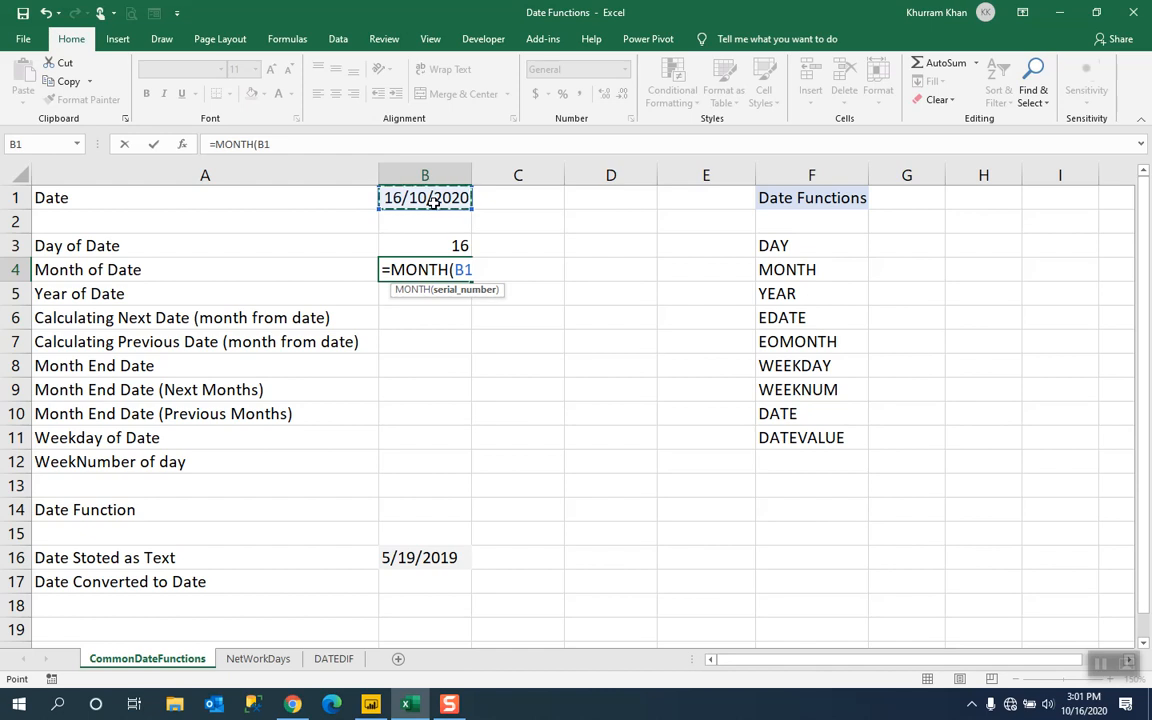
{"action": "type", "text": ")"}
{"action": "key", "text": "Return"}
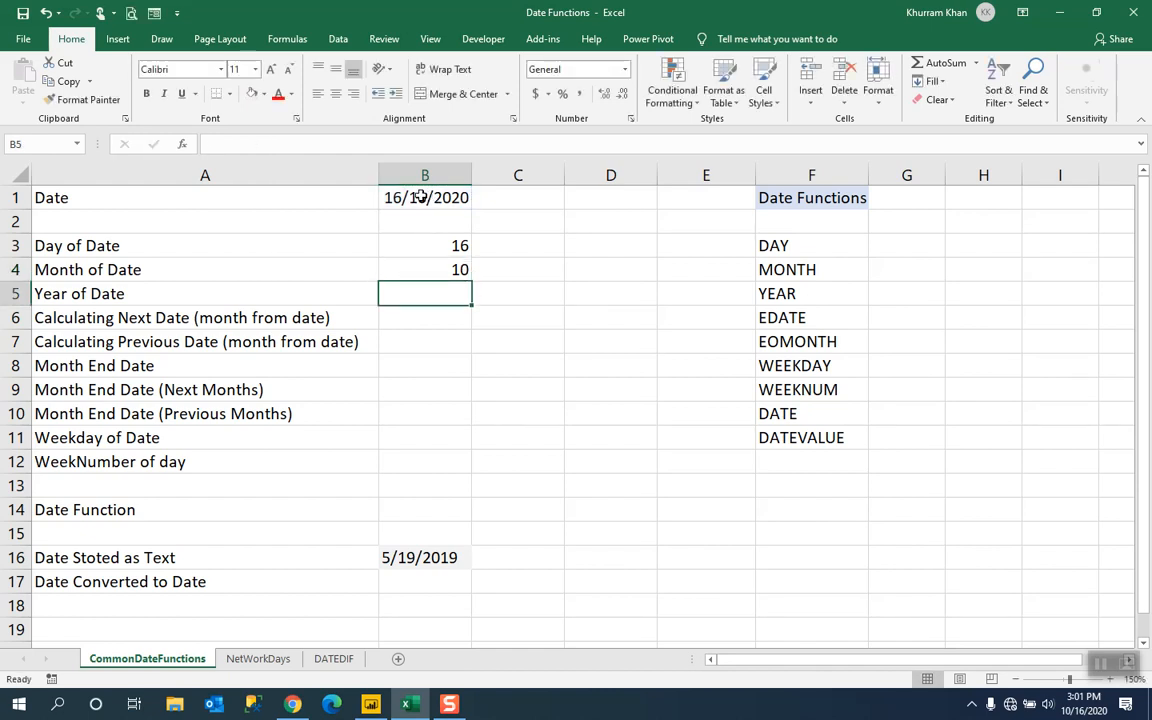
- Enter =YEAR(B1) in cell B5 to extract the year of the date
{"action": "type", "text": "=year"}
{"action": "key", "text": "Tab"}
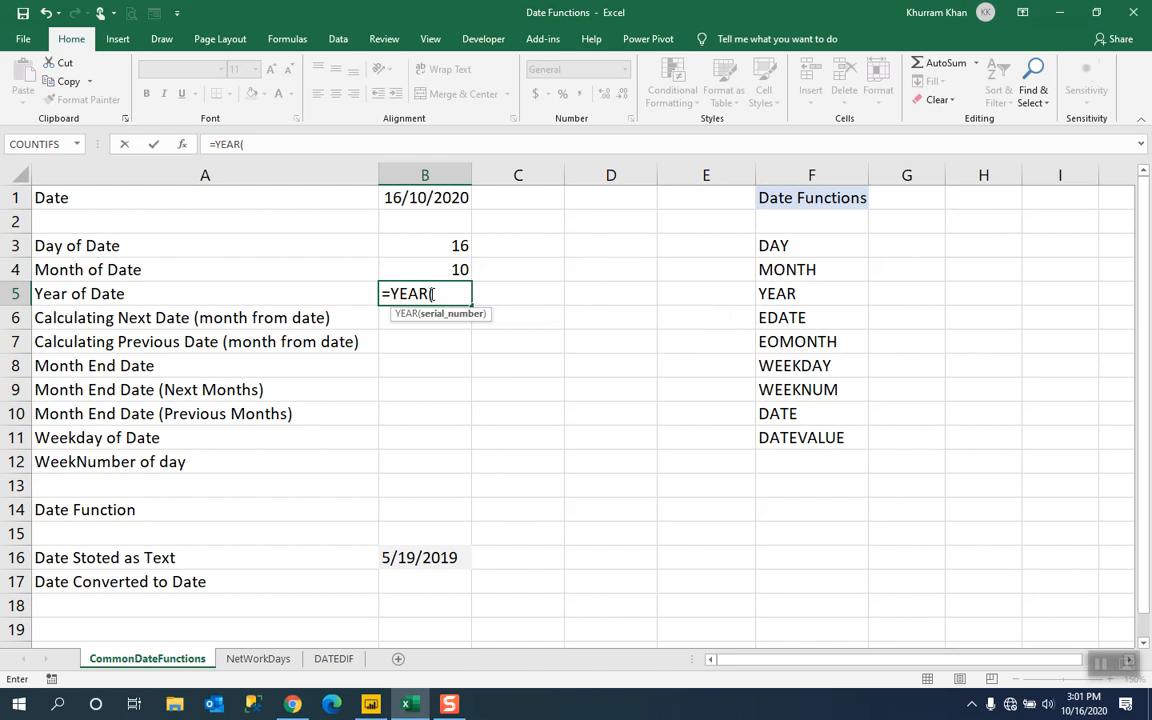
{"action": "left_click", "coordinate": [430, 197]}
{"action": "type", "text": ")"}
{"action": "key", "text": "Return"}
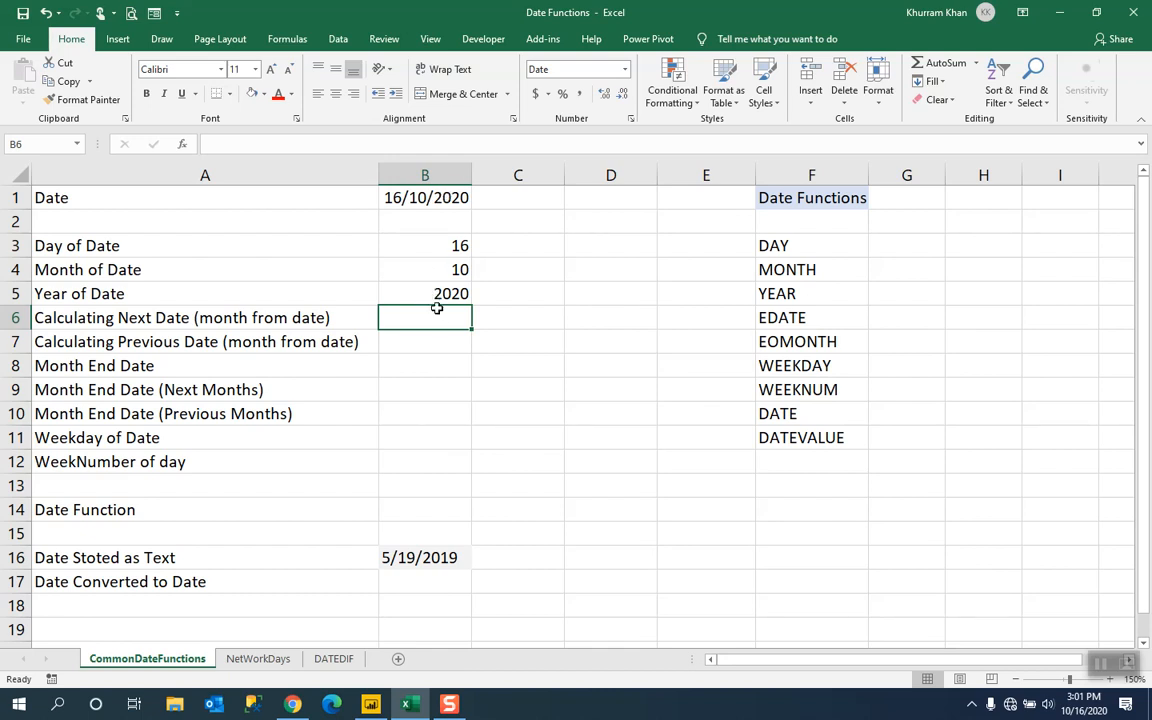
- Calculate the date one month after B1 in cell B6 with the formula =EDATE(B1,1)
{"action": "left_click", "coordinate": [421, 198]}
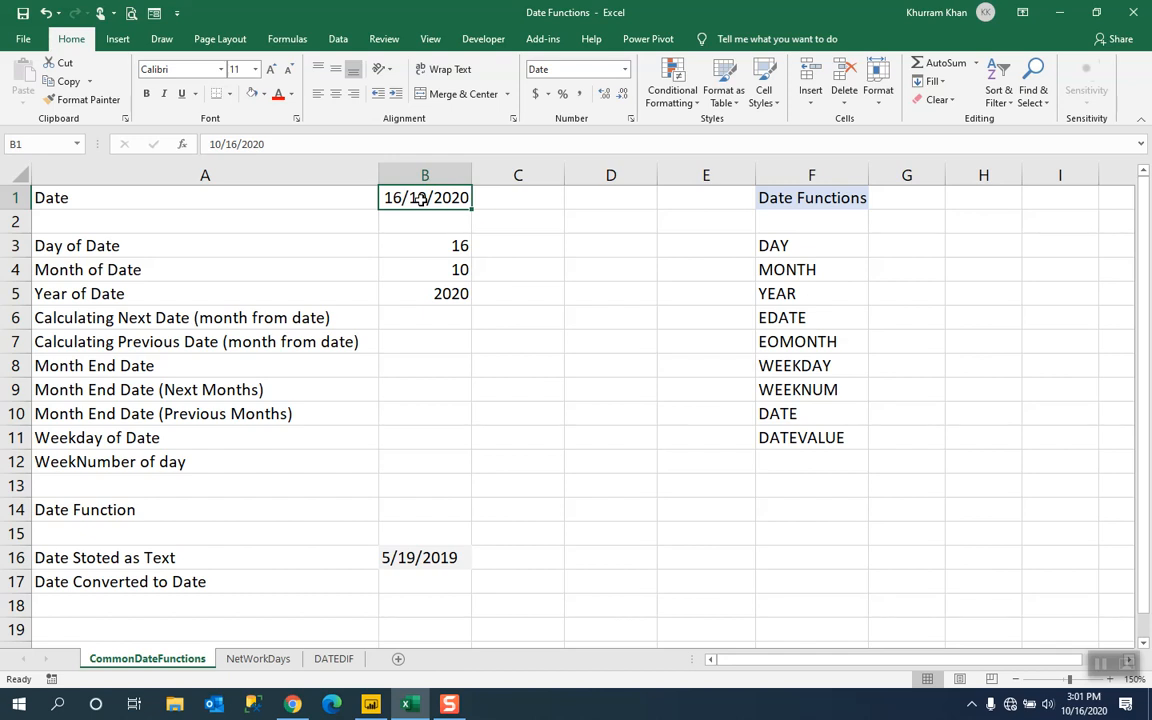
{"action": "right_click", "coordinate": [428, 316]}
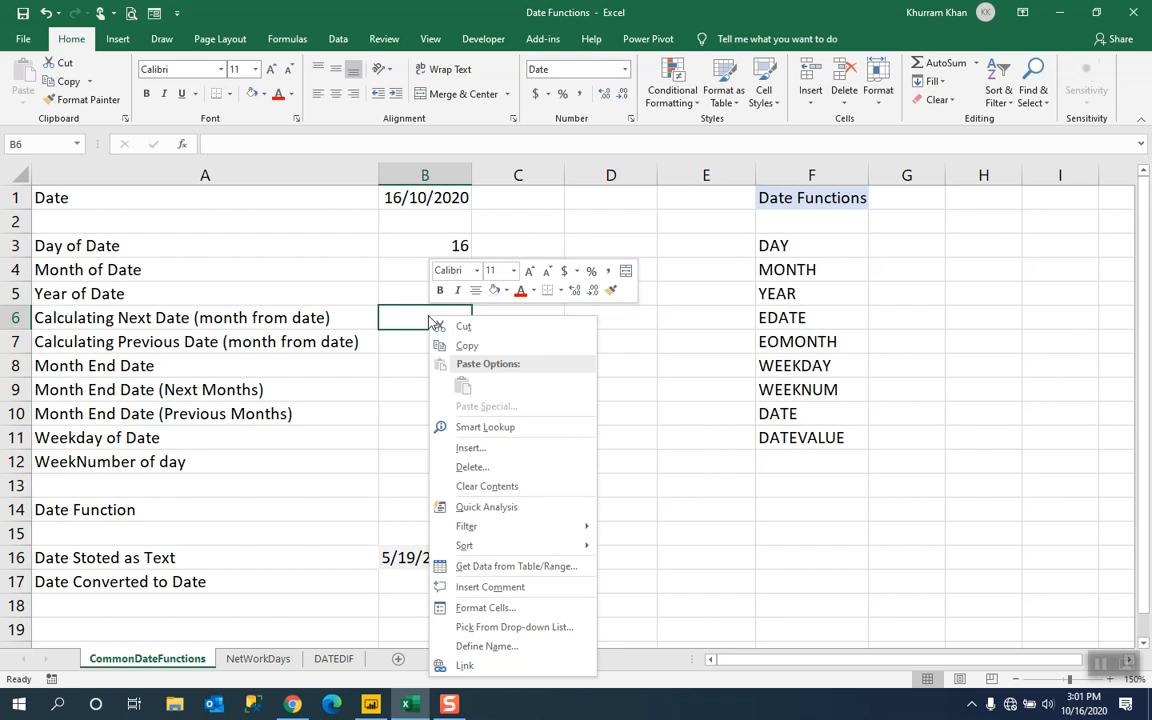
{"action": "key", "text": "Escape"}
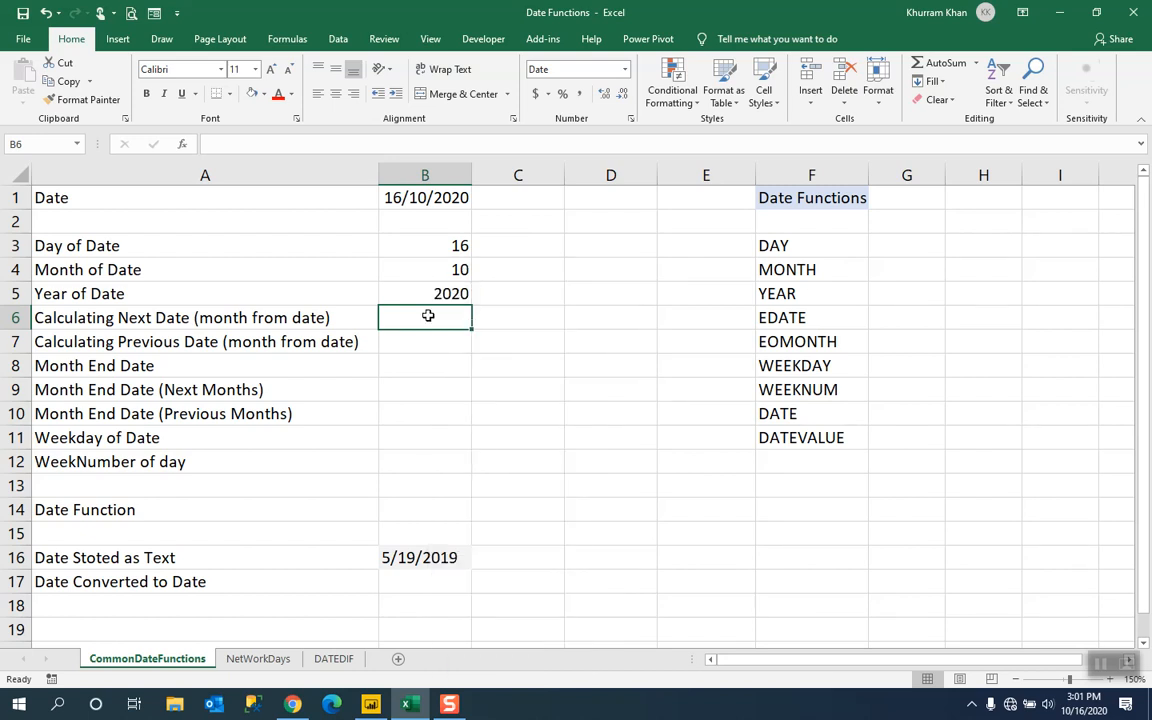
{"action": "type", "text": "=Ed"}
{"action": "key", "text": "Tab"}
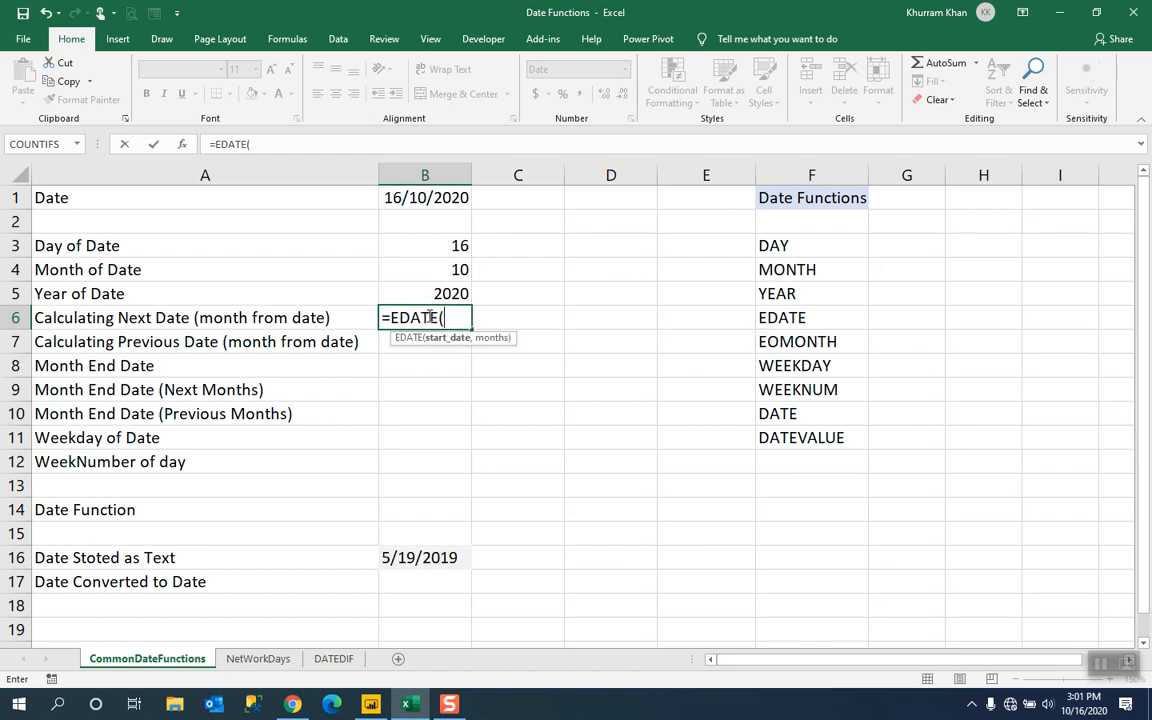
{"action": "left_click", "coordinate": [430, 197]}
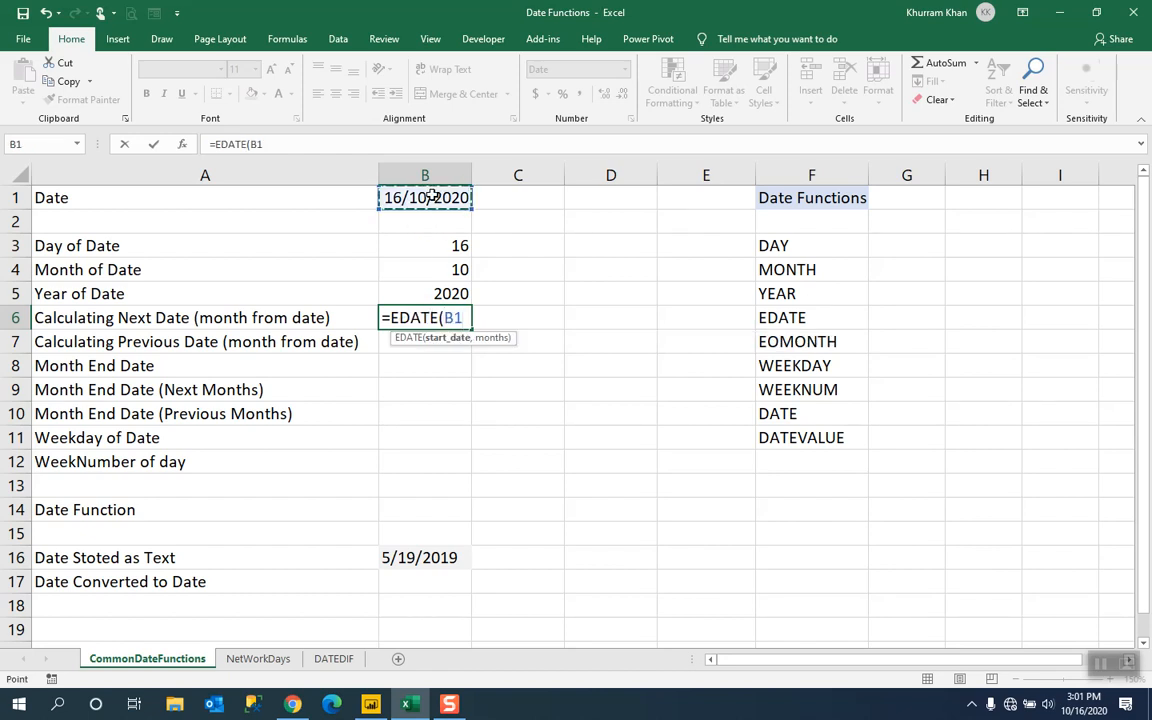
{"action": "type", "text": ",1"}
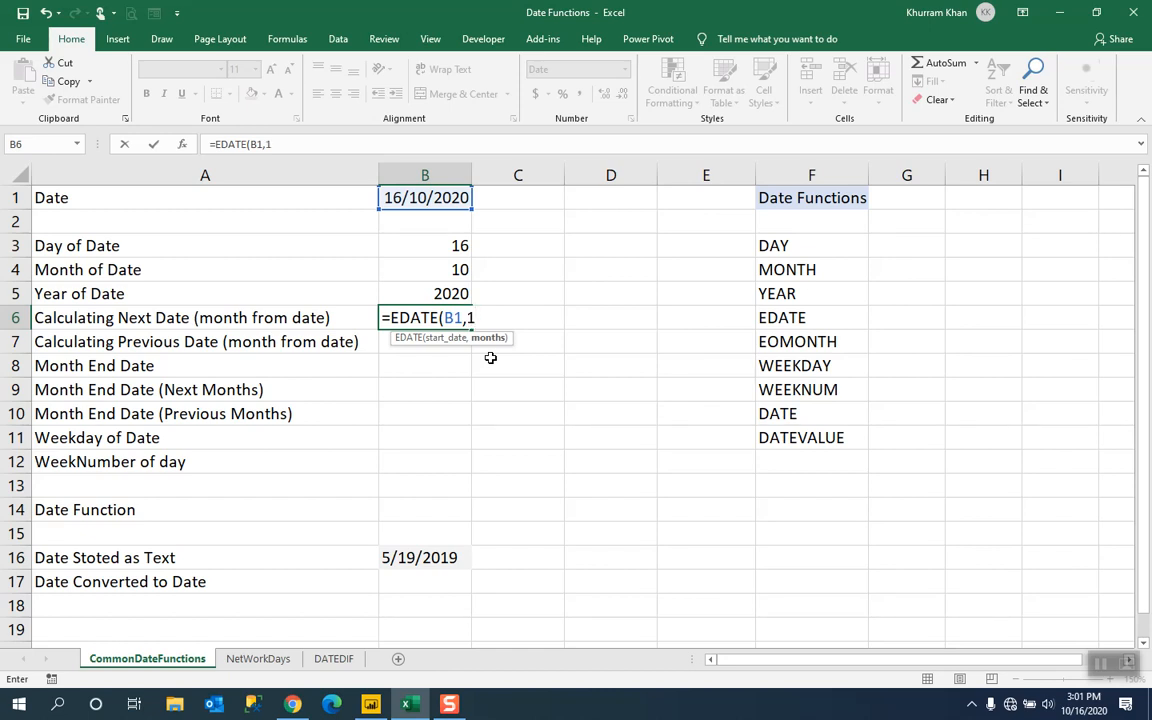
{"action": "type", "text": ")"}
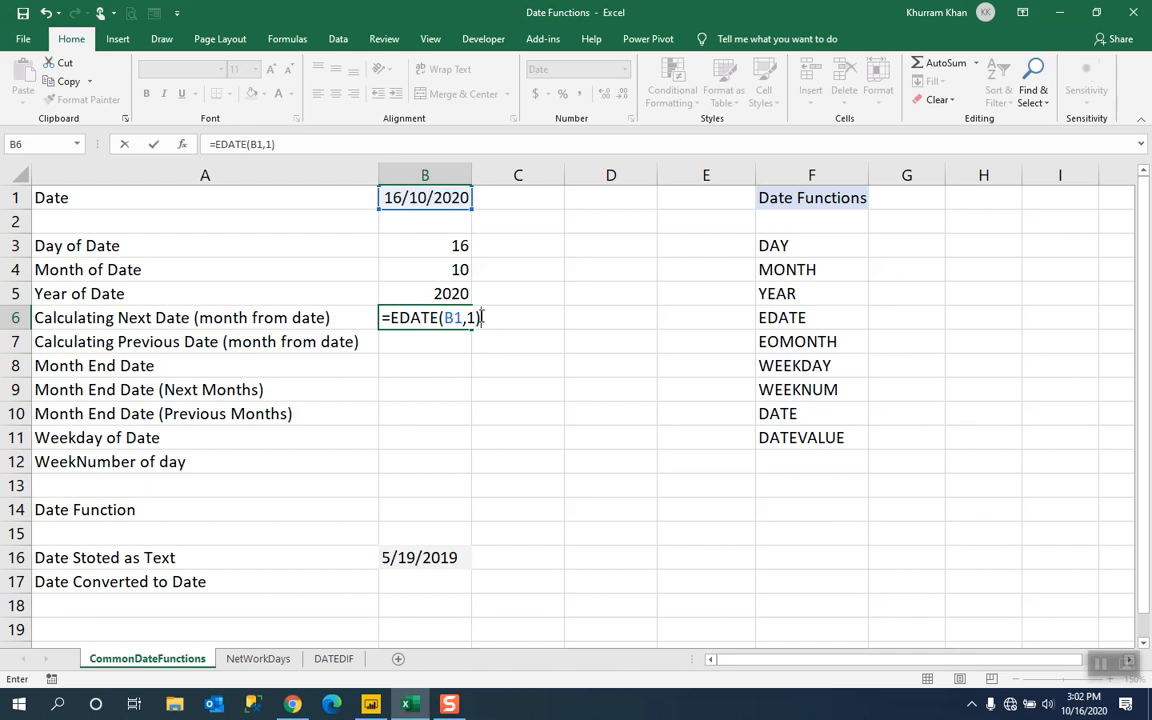
{"action": "key", "text": "Return"}
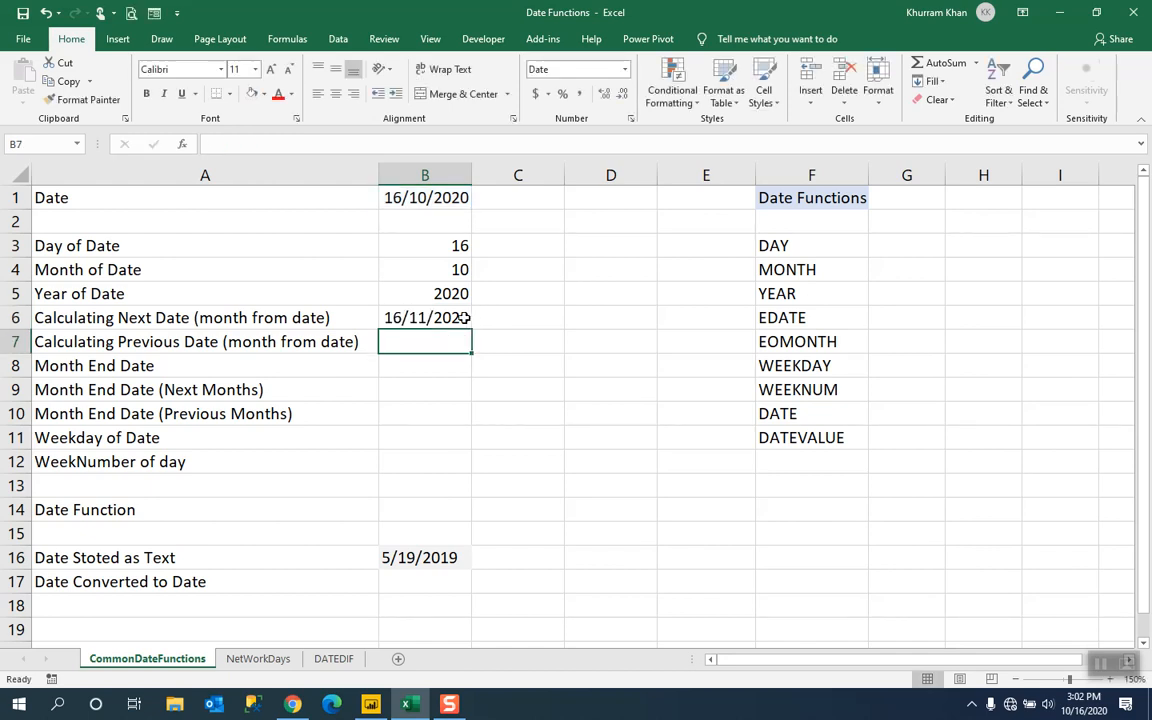
- Change the months argument of the EDATE formula in cell B6 to 2
{"action": "left_click", "coordinate": [440, 317]}
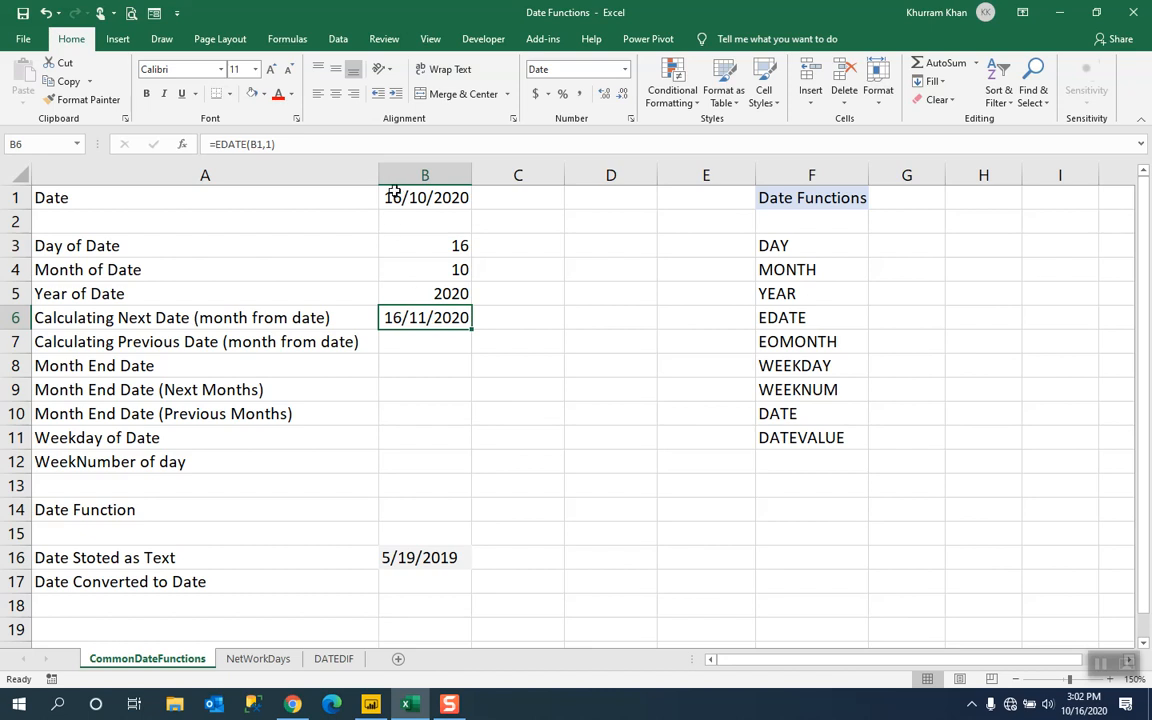
{"action": "double_click", "coordinate": [418, 317]}
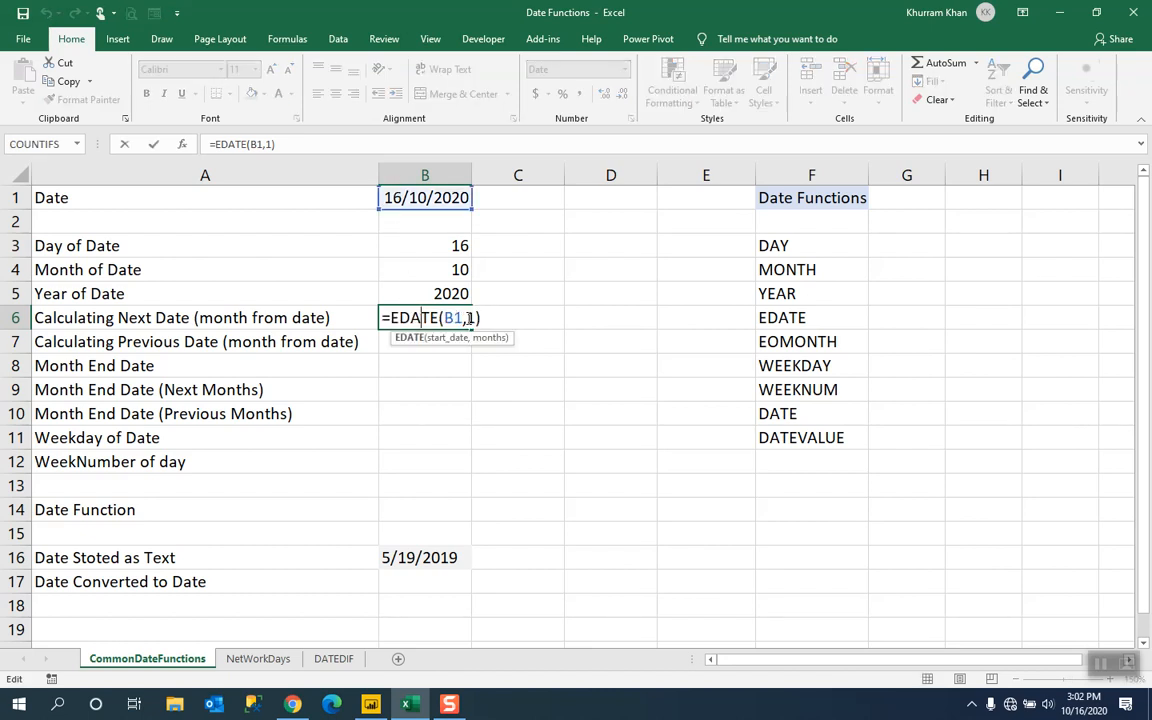
{"action": "left_click", "coordinate": [469, 318]}
{"action": "type", "text": "2"}
{"action": "key", "text": "Return"}
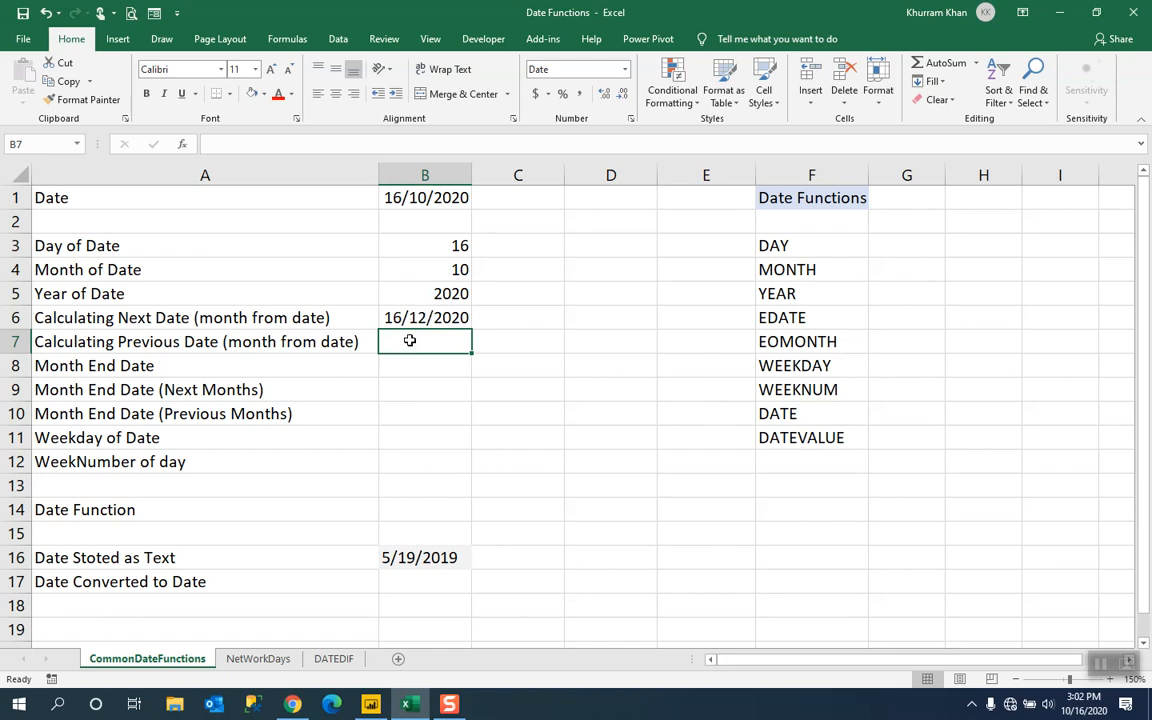
- Calculate the date two months before B1 in cell B7 with the formula =EDATE(B1,-2)
{"action": "type", "text": "="}
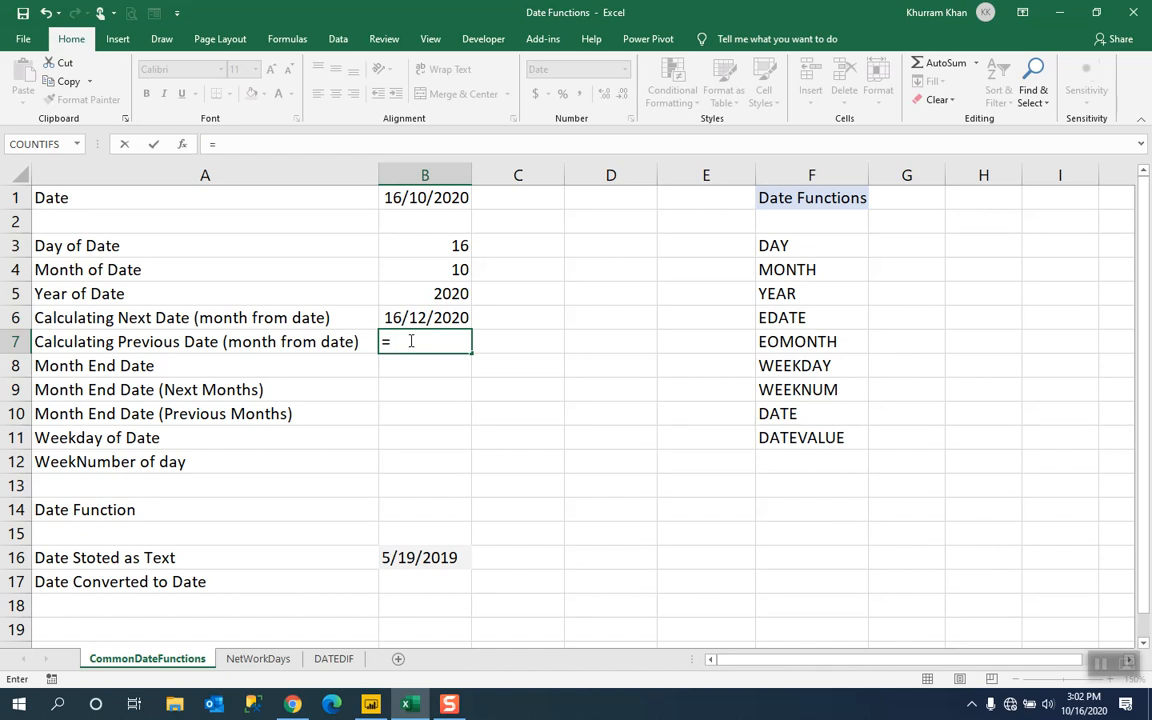
{"action": "type", "text": "ed"}
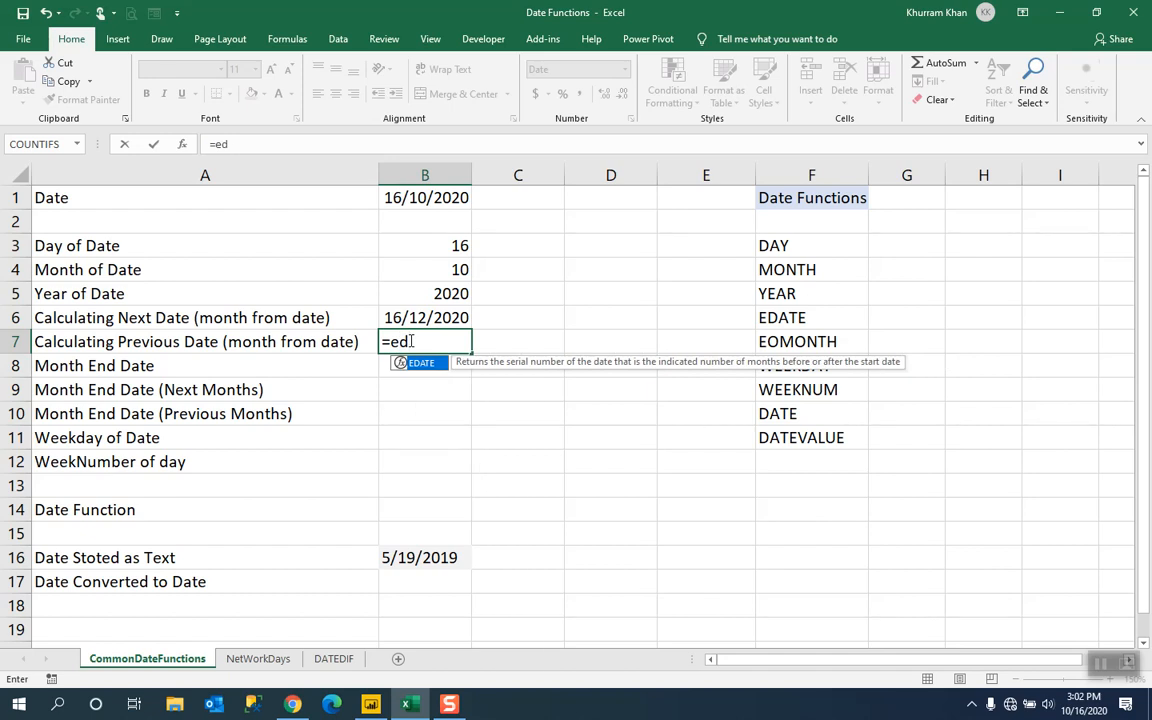
{"action": "key", "text": "Tab"}
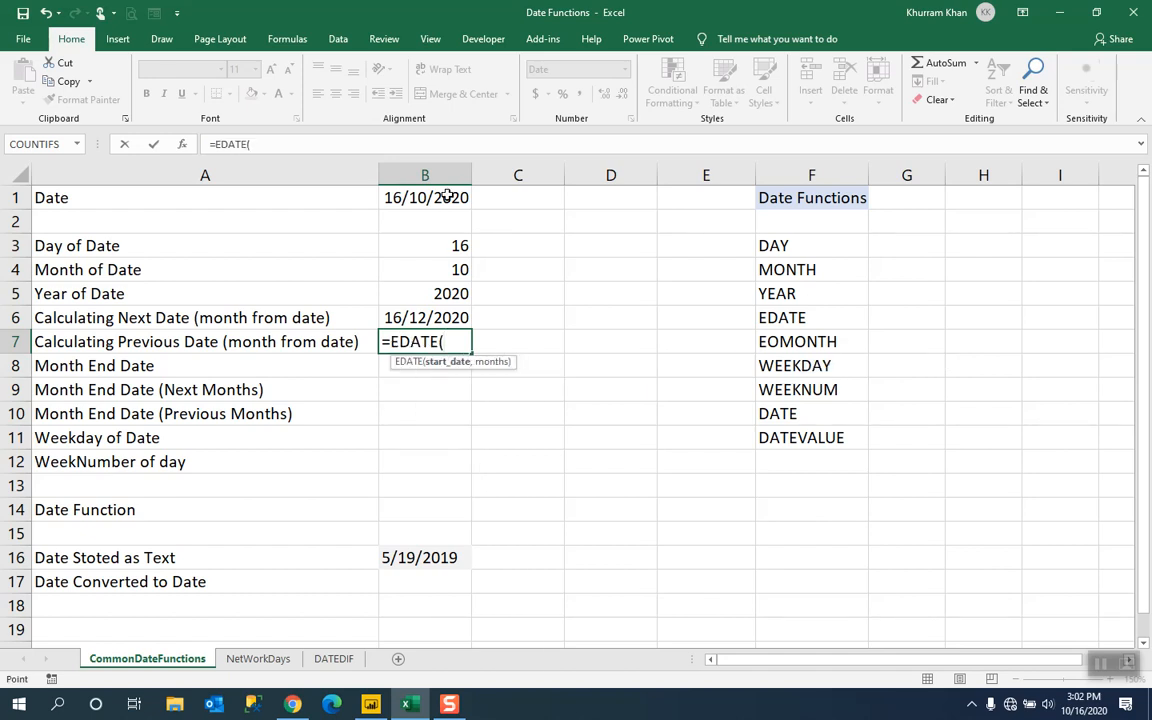
{"action": "left_click", "coordinate": [446, 196]}
{"action": "type", "text": ","}
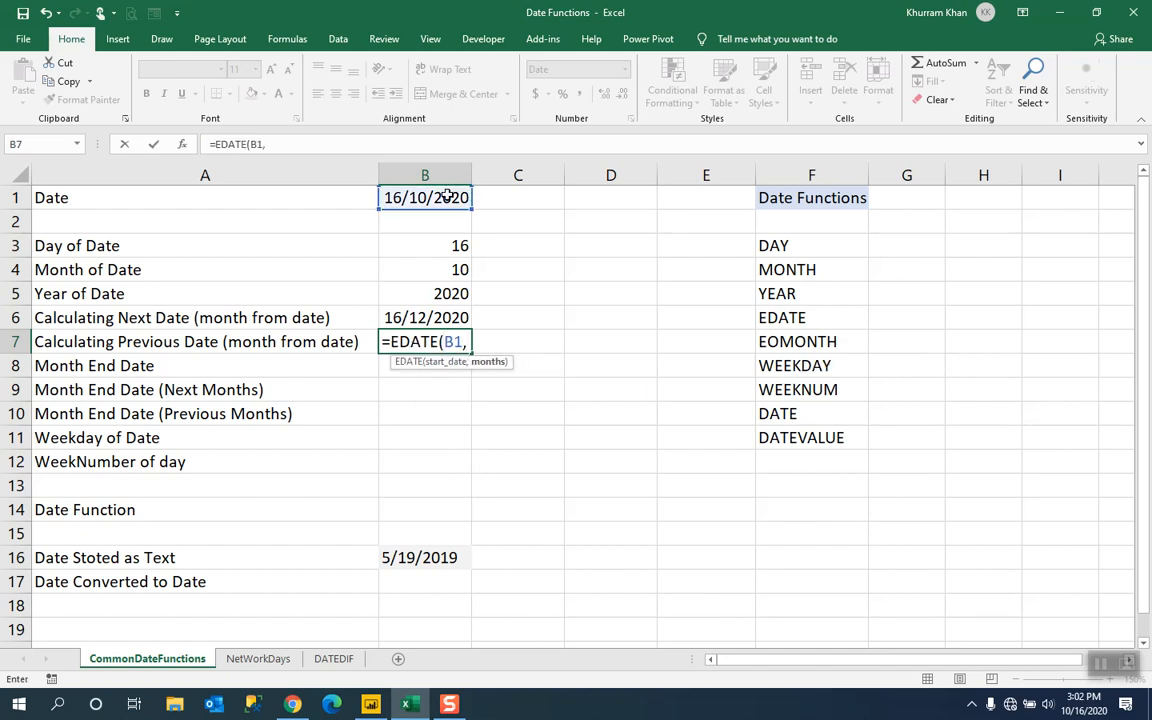
{"action": "type", "text": "-2)"}
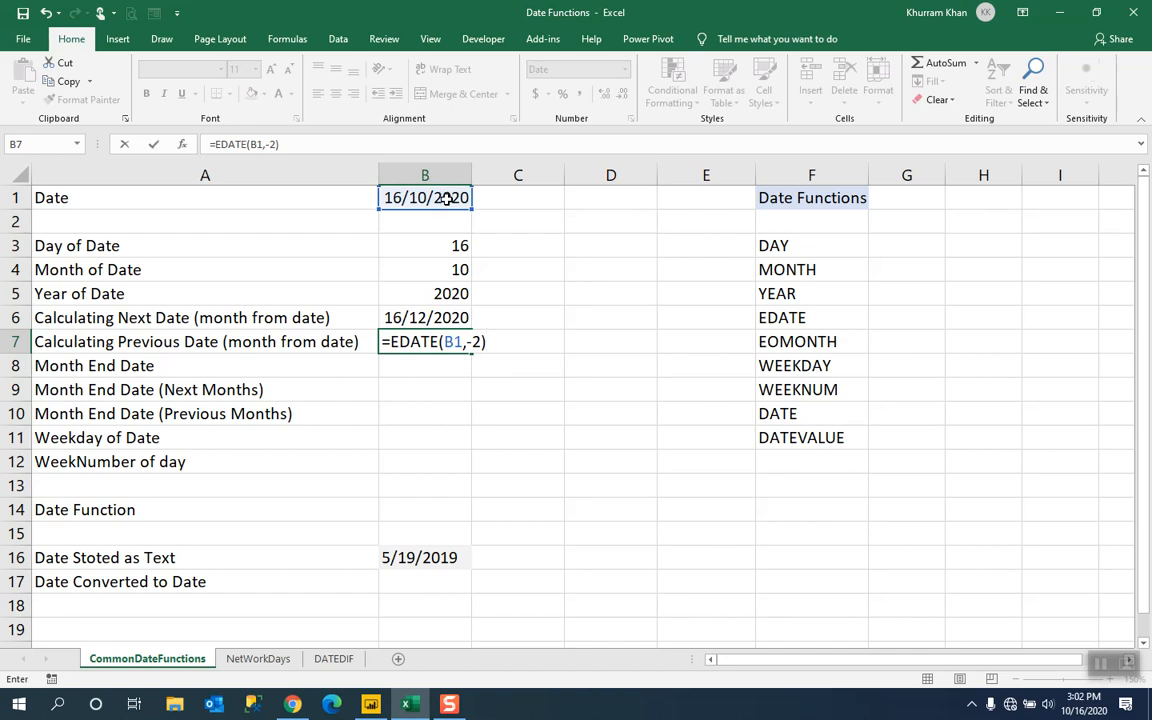
{"action": "key", "text": "Return"}
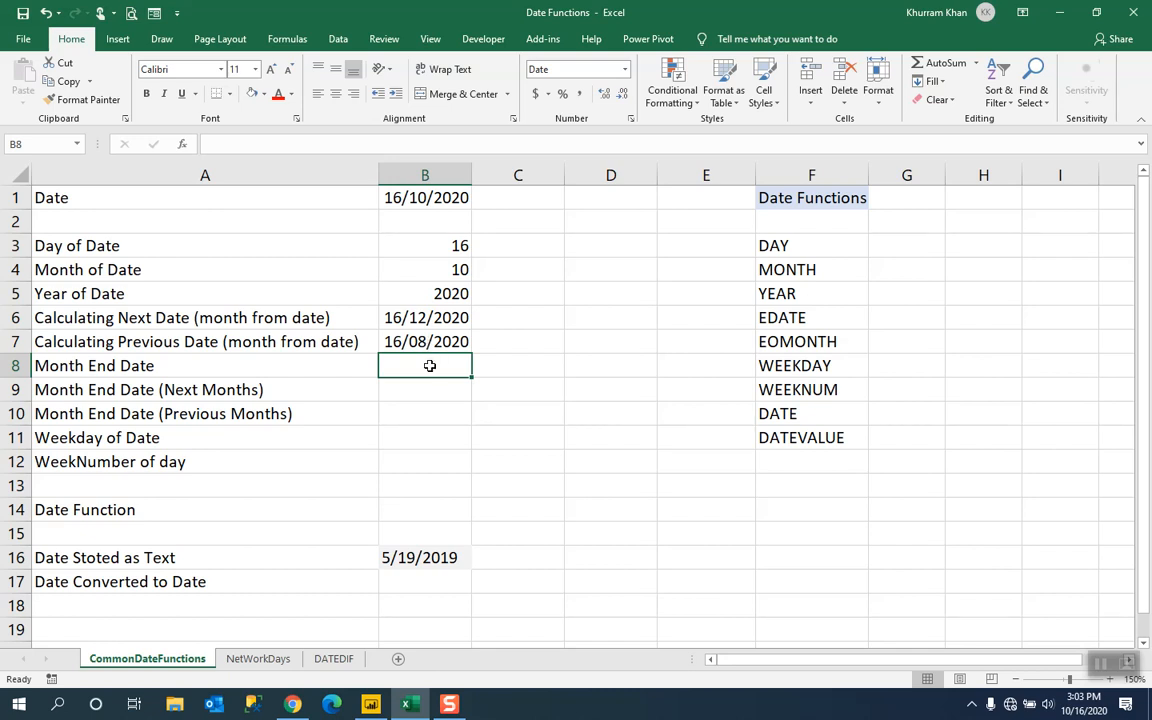
- Calculate the end date of B1's own month in cell B8 with the formula =EOMONTH(B1,0)
{"action": "left_click", "coordinate": [424, 199]}
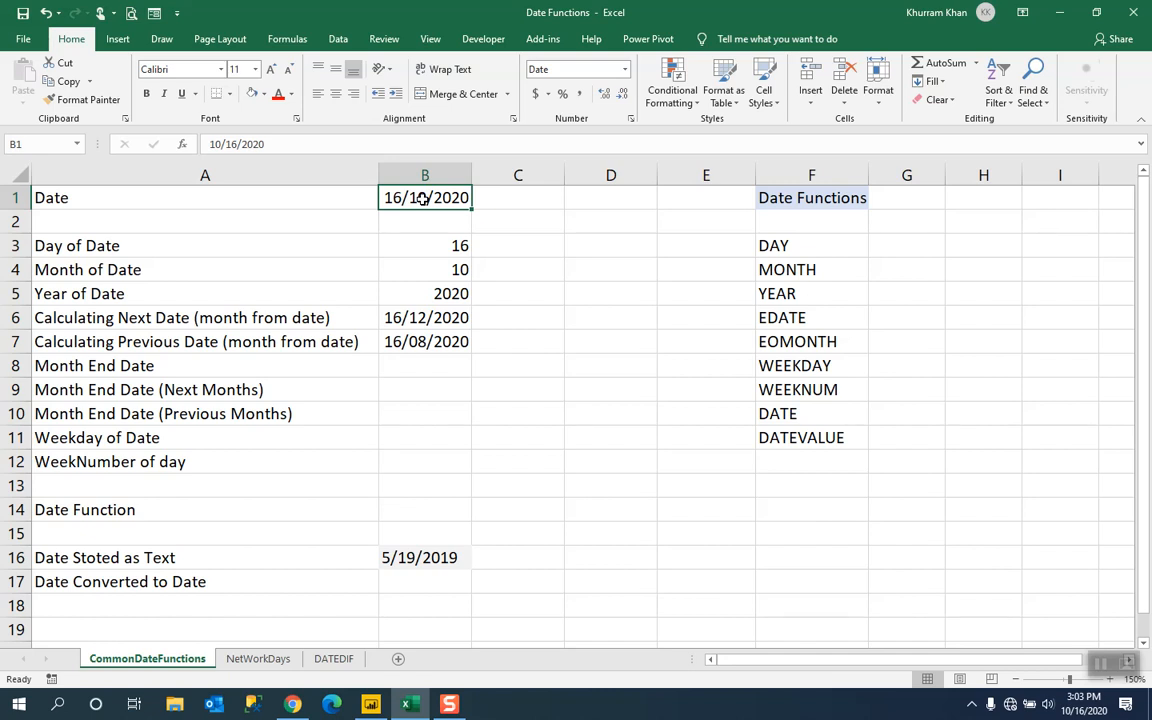
{"action": "left_click", "coordinate": [413, 366]}
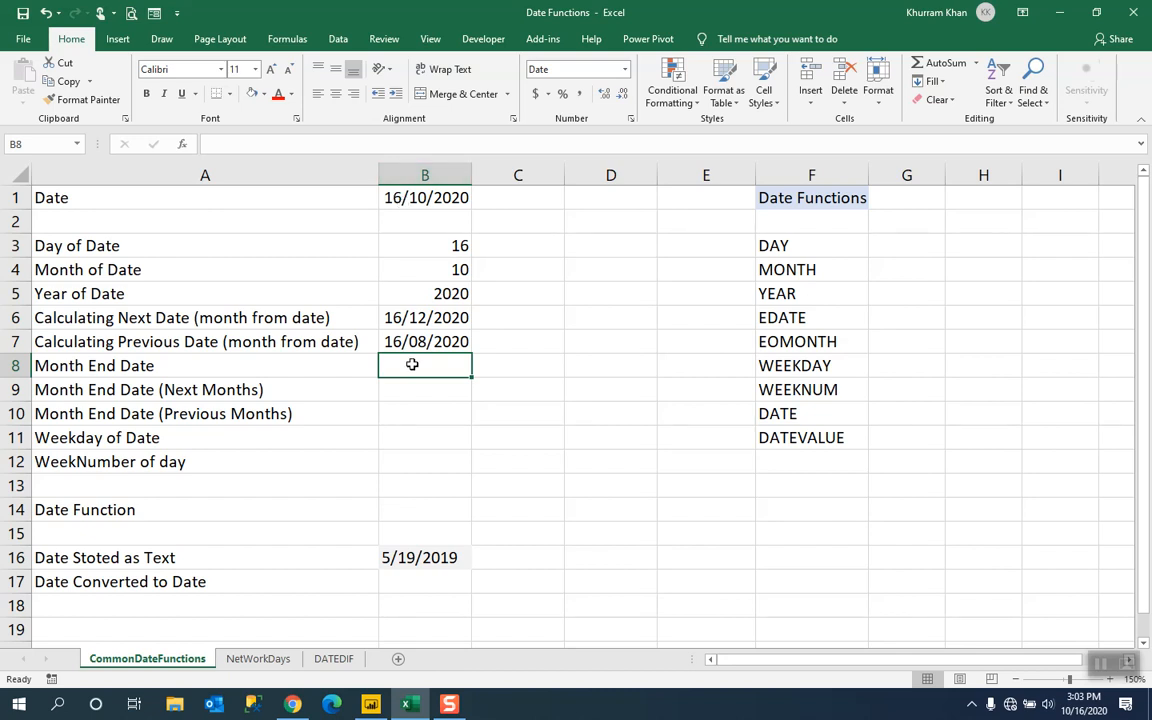
{"action": "type", "text": "=e"}
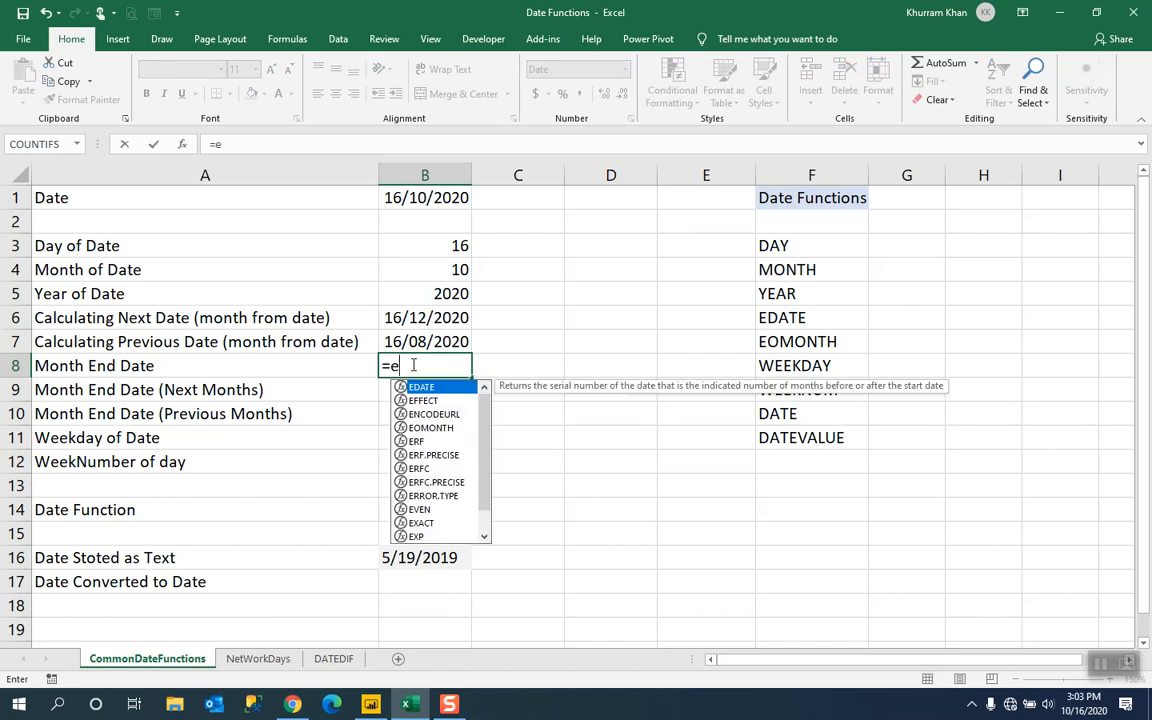
{"action": "type", "text": "o"}
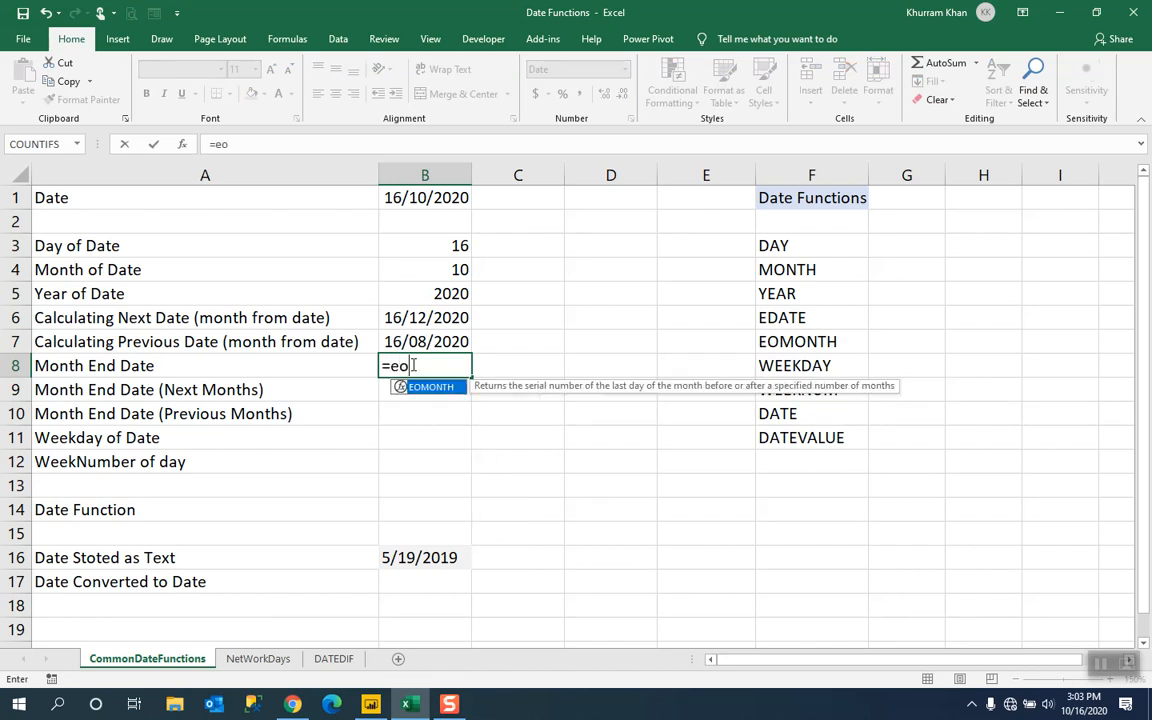
{"action": "key", "text": "Tab"}
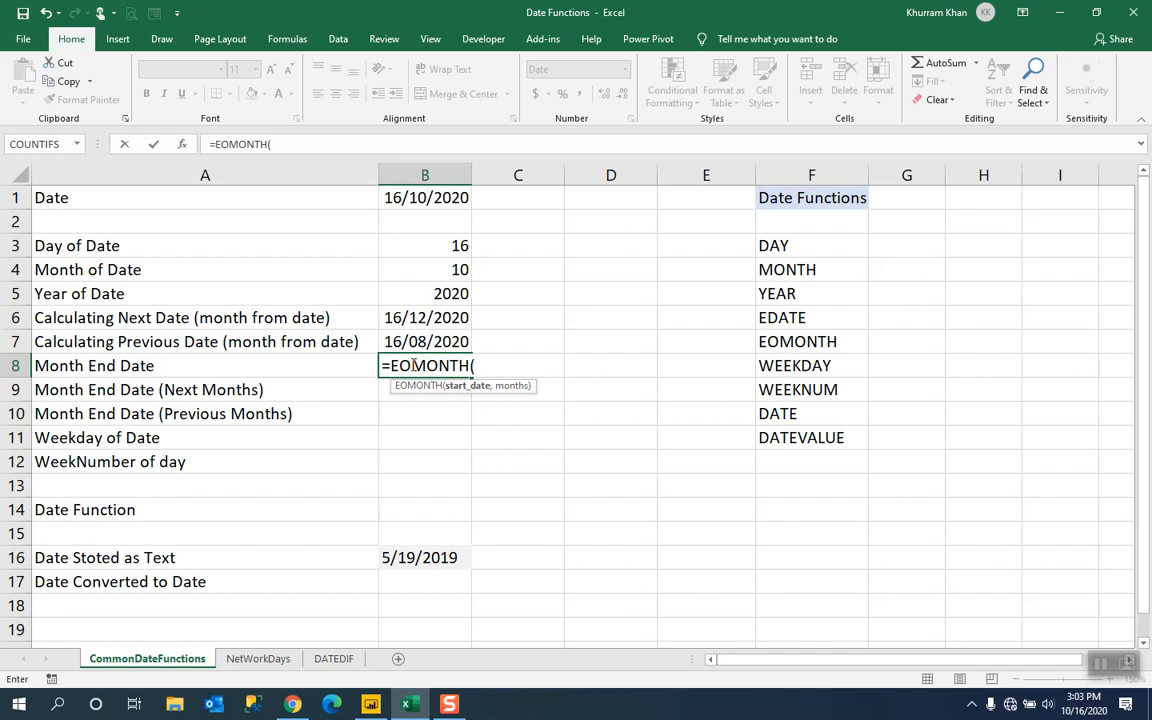
{"action": "left_click", "coordinate": [421, 197]}
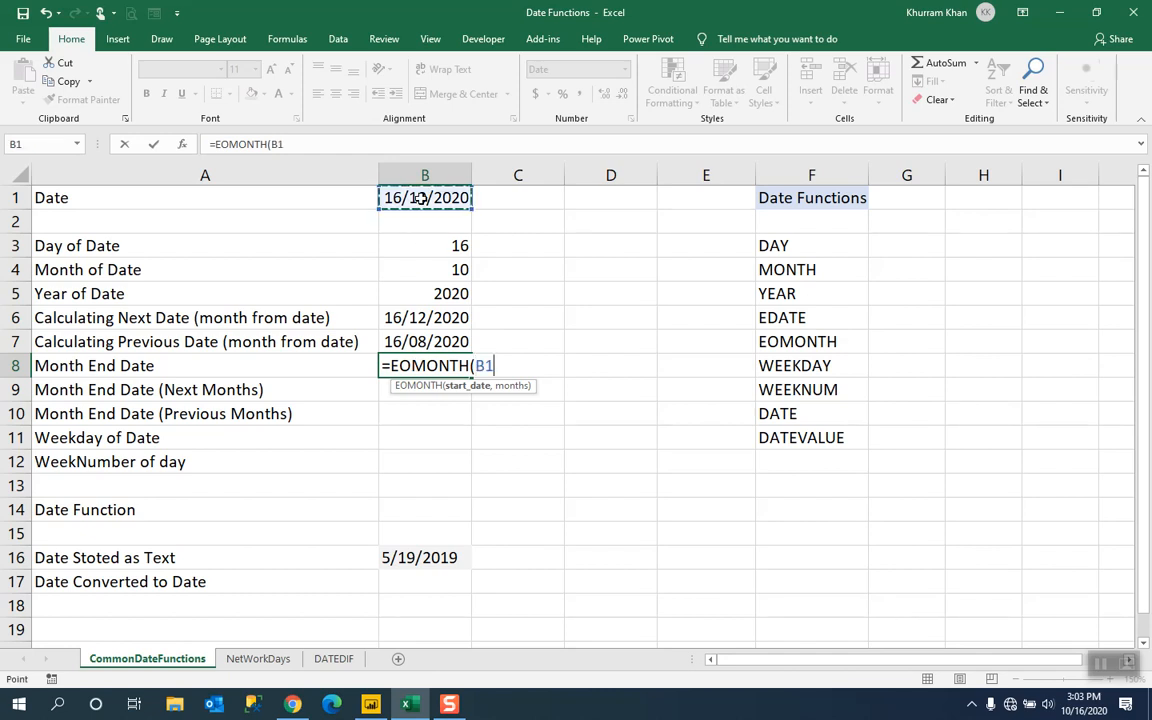
{"action": "type", "text": ","}
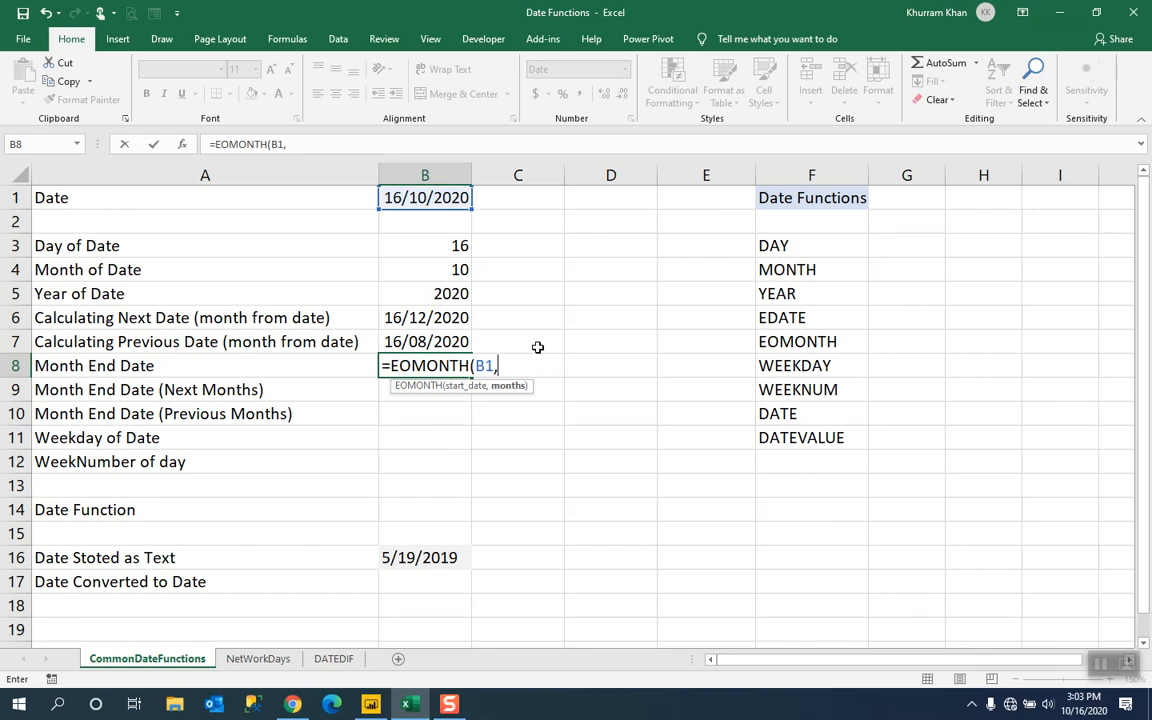
{"action": "type", "text": "0)"}
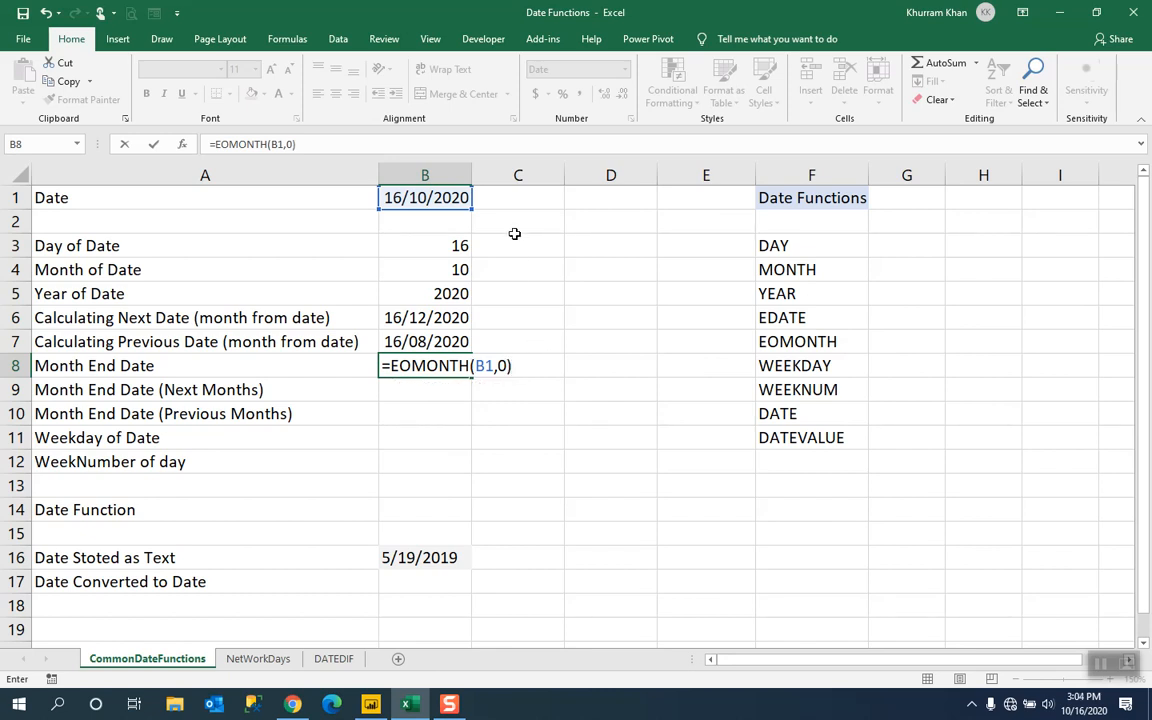
{"action": "key", "text": "Return"}
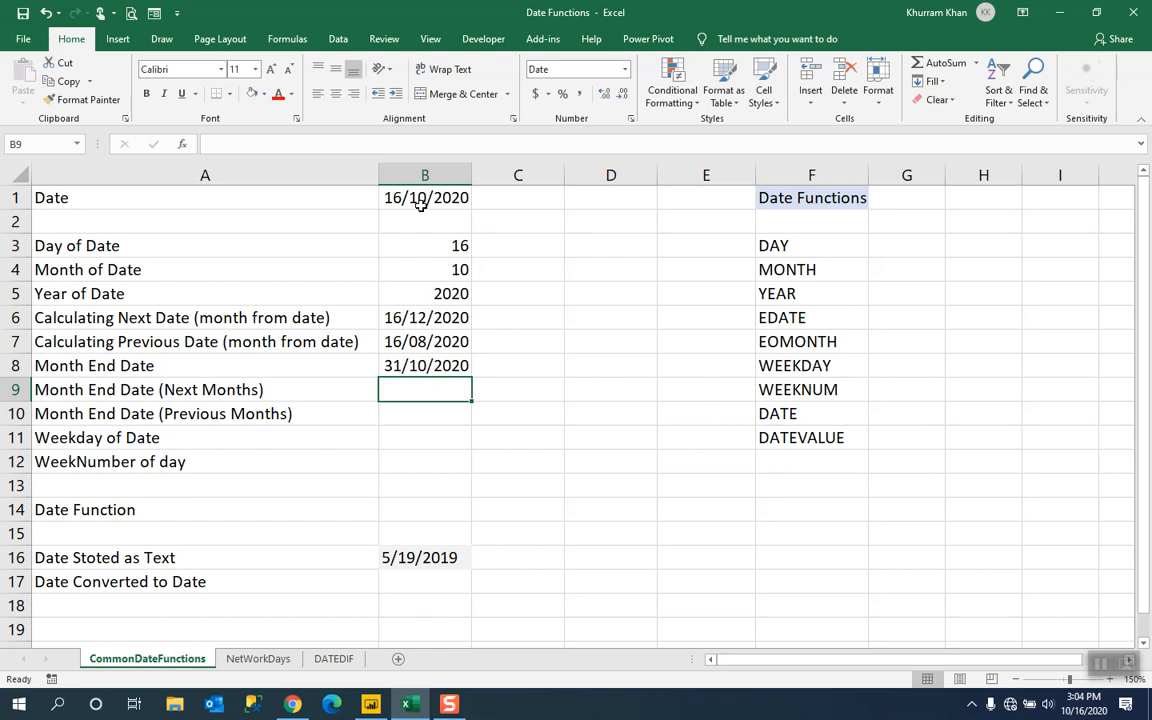
{"action": "left_click", "coordinate": [425, 366]}
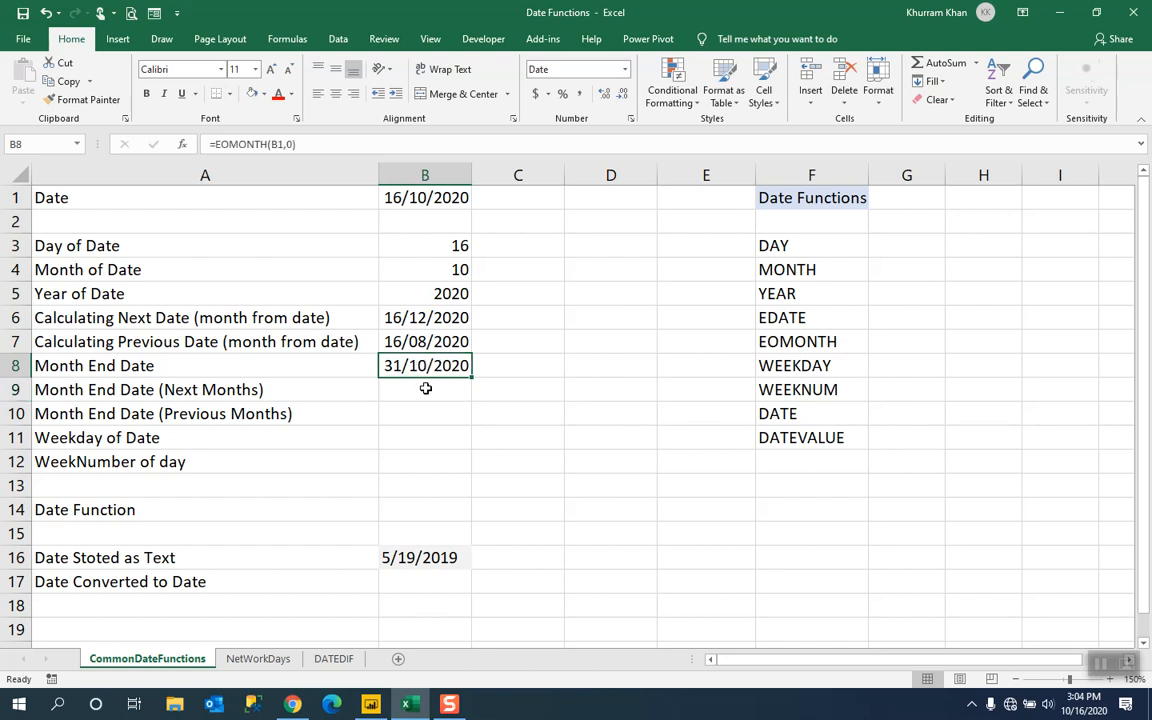
- Calculate the end date of the month following B1 in cell B9 with the formula =EOMONTH(B1,1)
{"action": "left_click", "coordinate": [425, 382]}
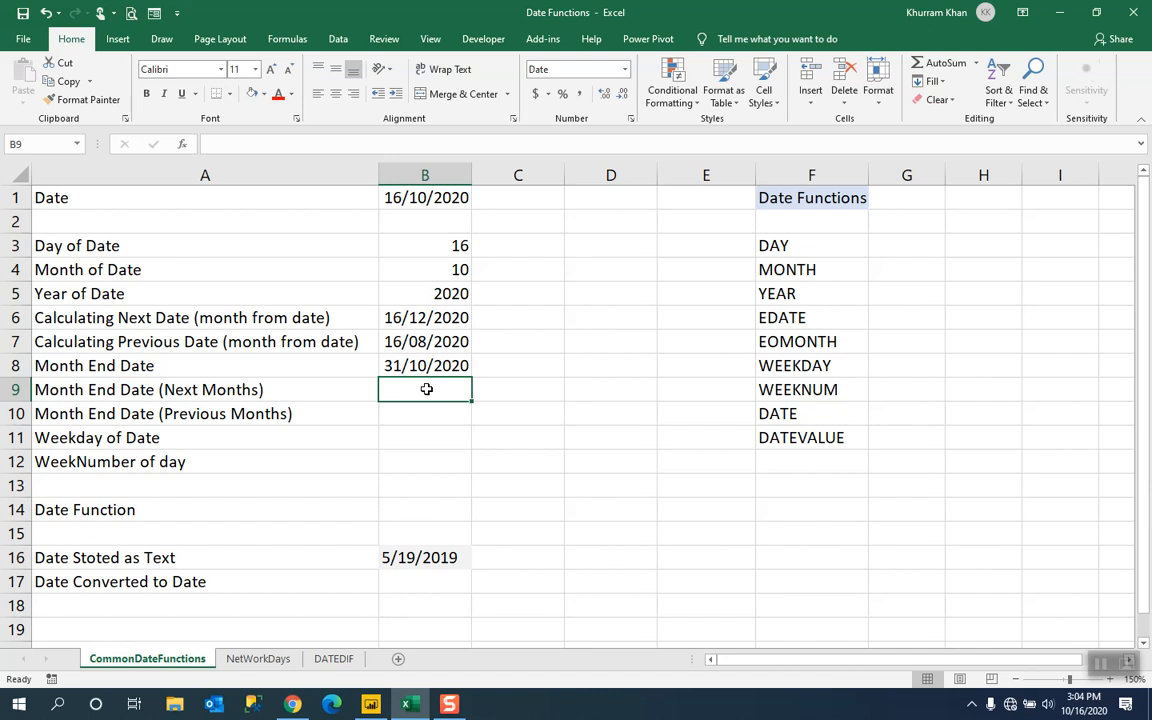
{"action": "type", "text": "=e"}
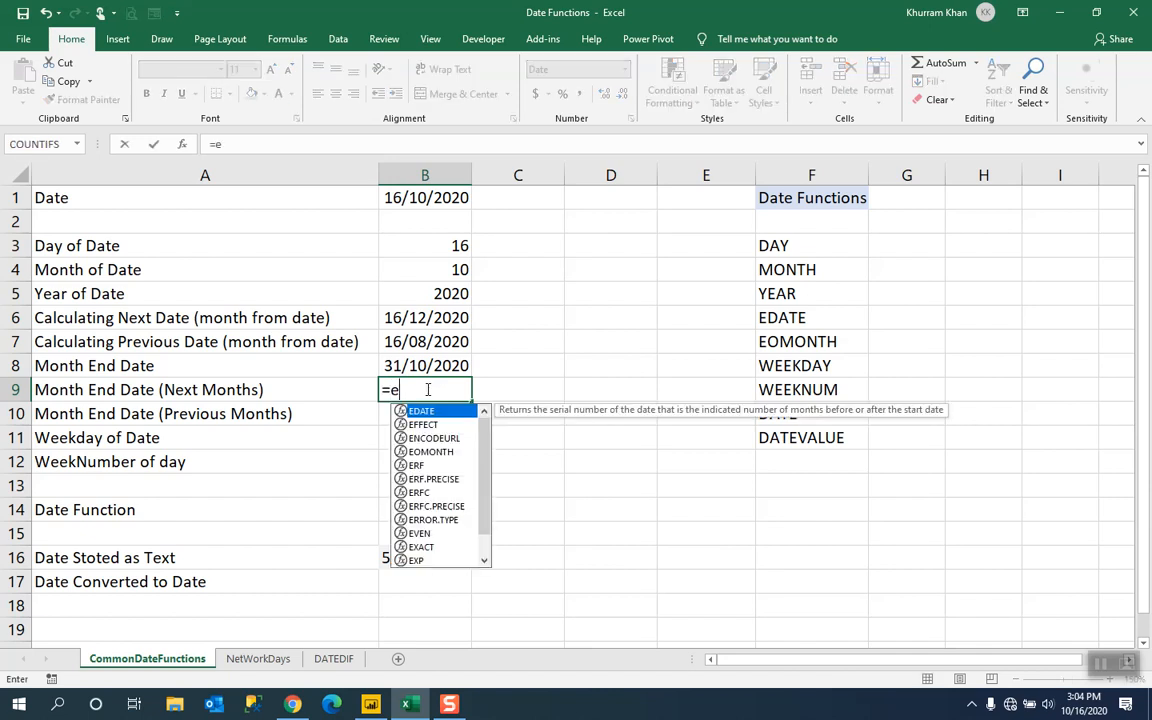
{"action": "type", "text": "om"}
{"action": "key", "text": "Tab"}
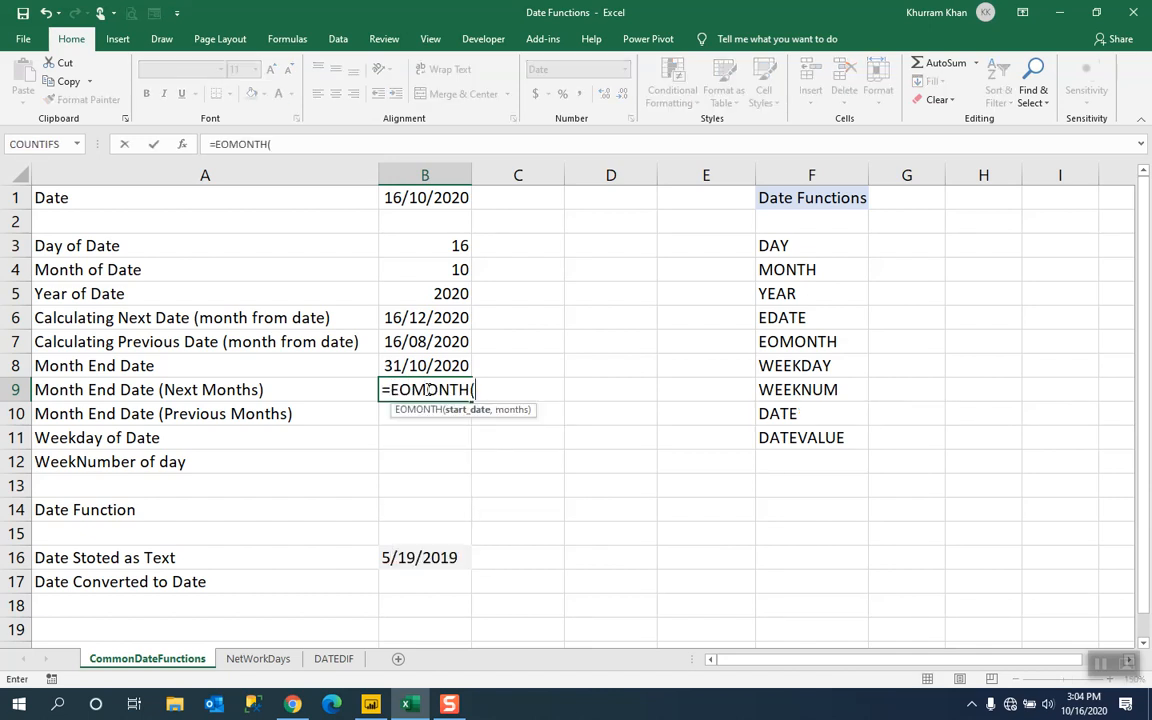
{"action": "left_click", "coordinate": [420, 192]}
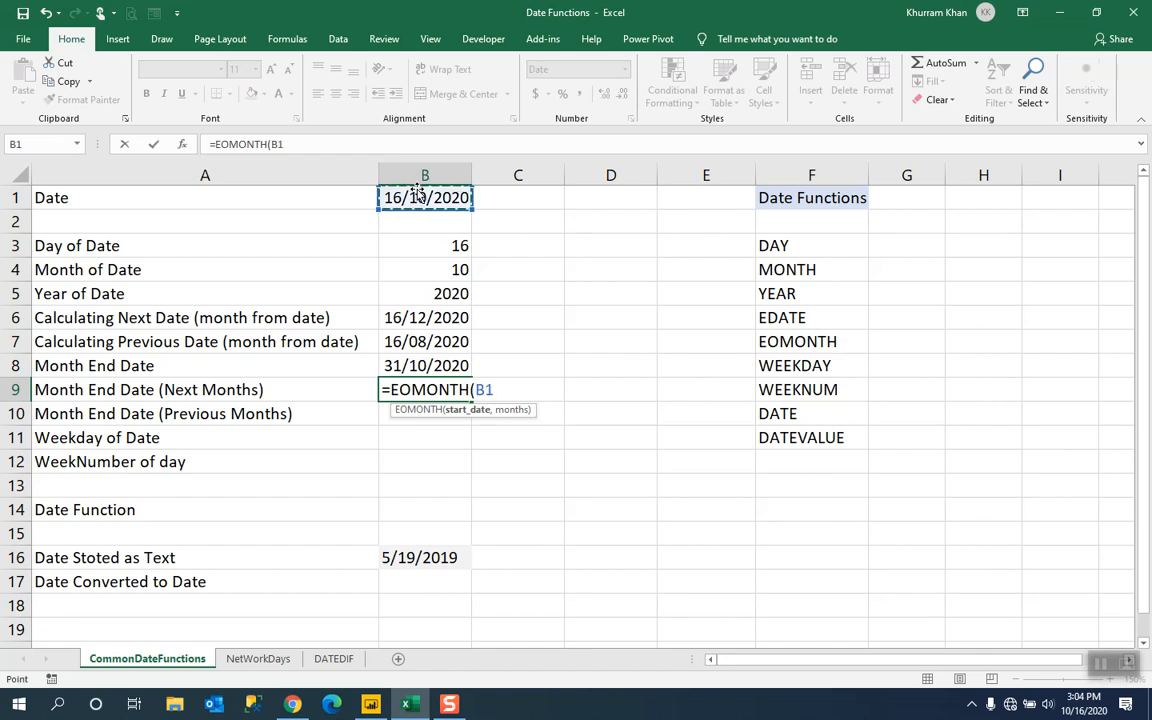
{"action": "type", "text": ","}
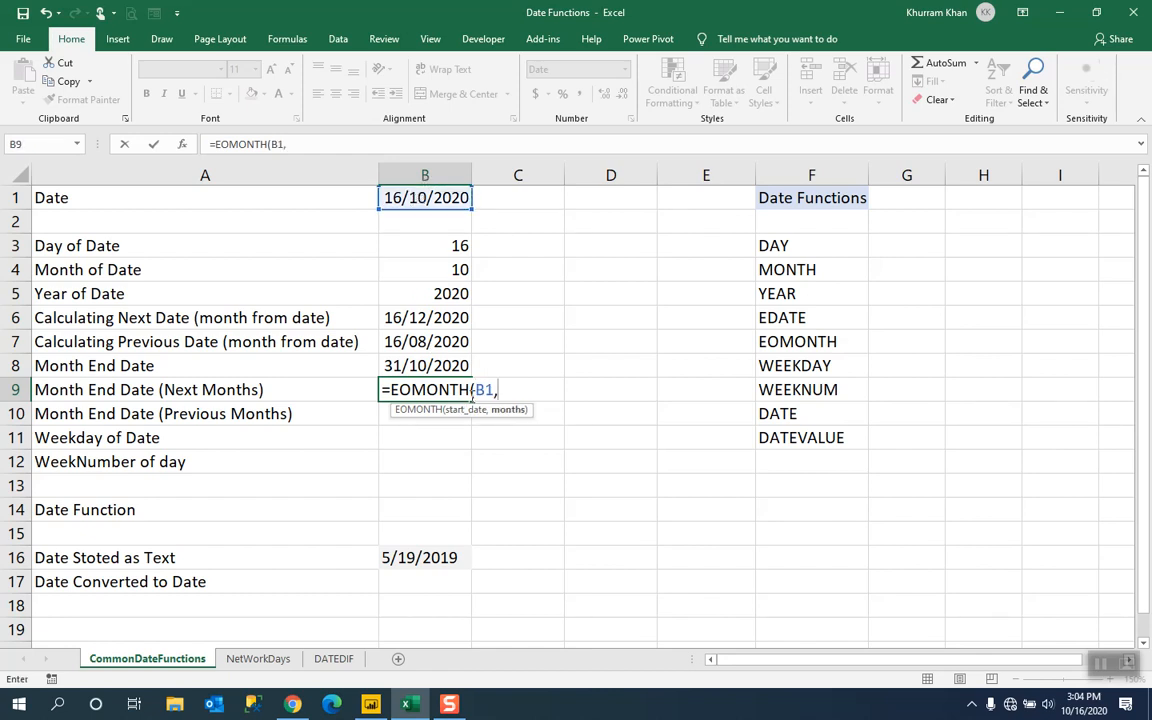
{"action": "type", "text": "1)"}
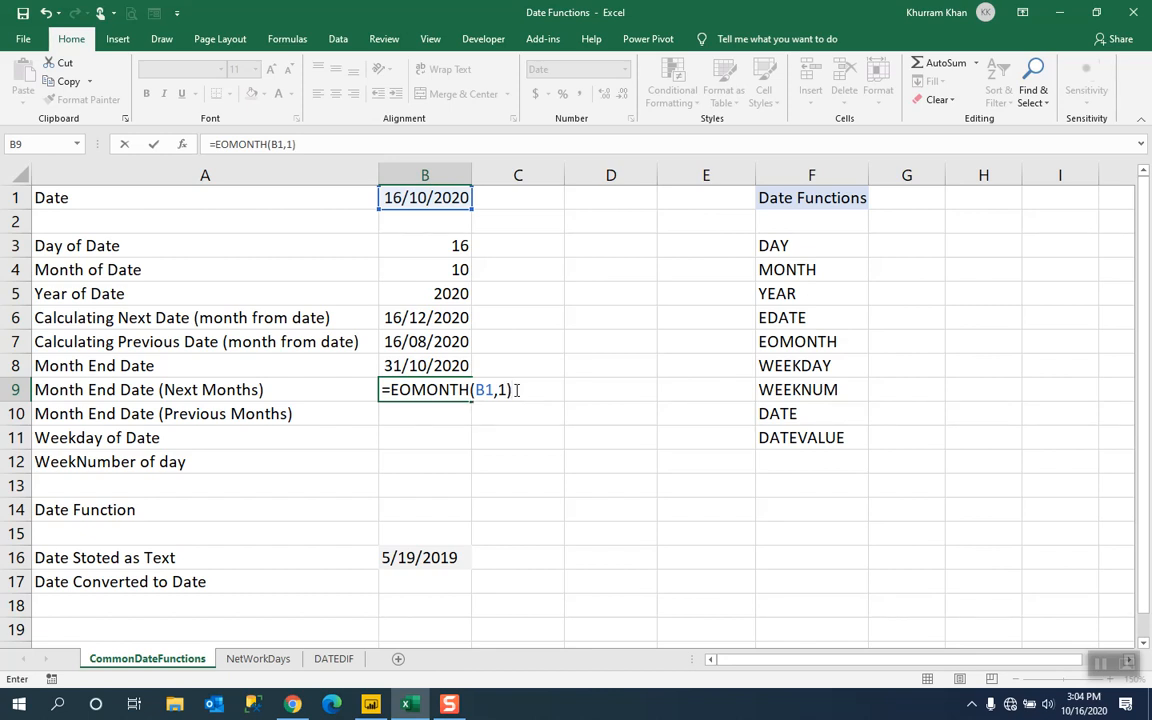
{"action": "key", "text": "Return"}
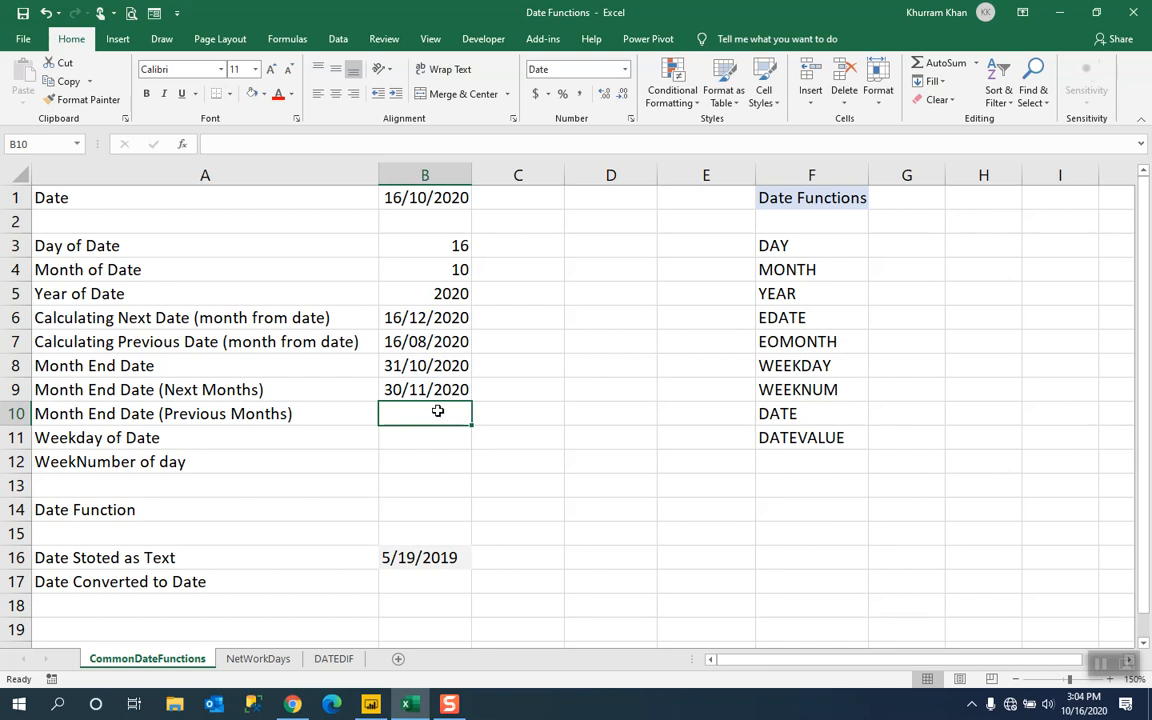
- Calculate the end date of the month before B1 in cell B10 with the formula =EOMONTH(B1,-1)
{"action": "type", "text": "="}
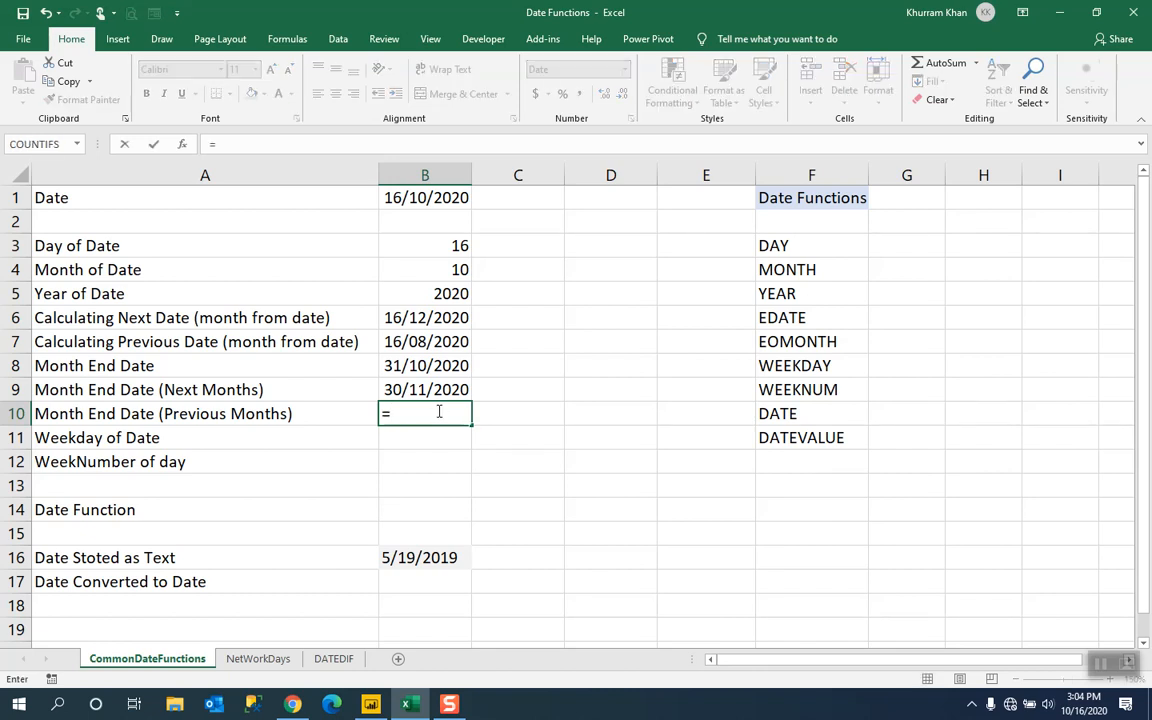
{"action": "type", "text": "eom"}
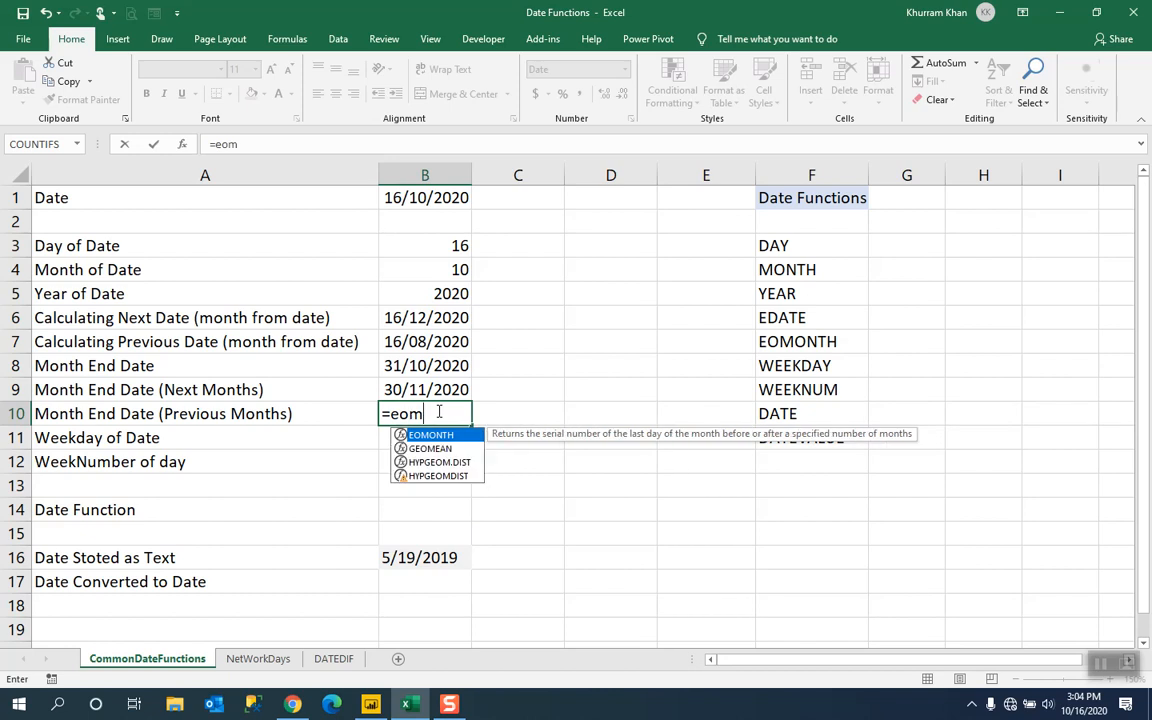
{"action": "key", "text": "Tab"}
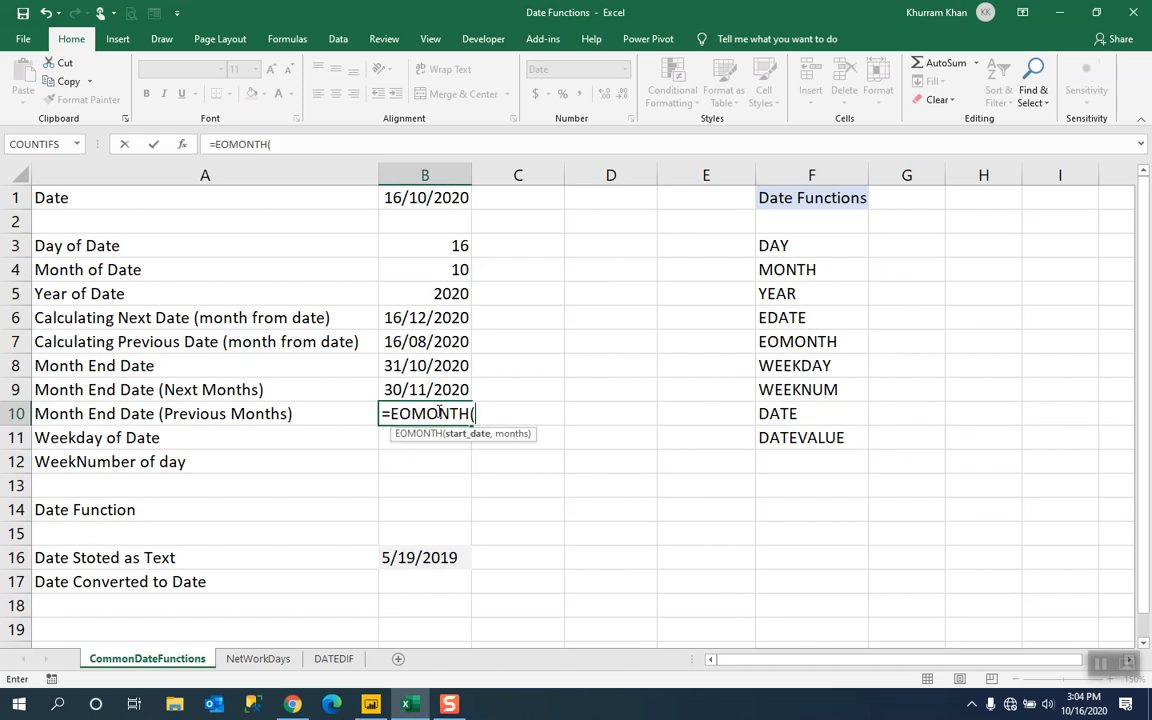
{"action": "left_click", "coordinate": [411, 198]}
{"action": "type", "text": ",-1"}
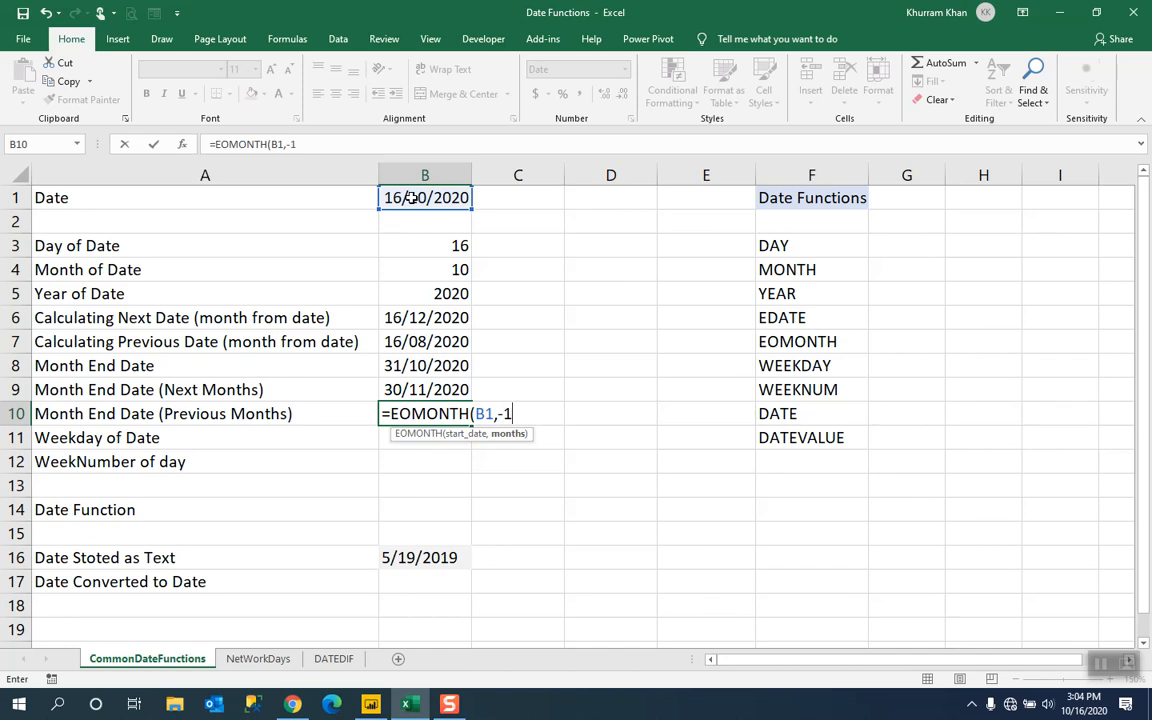
{"action": "type", "text": ")"}
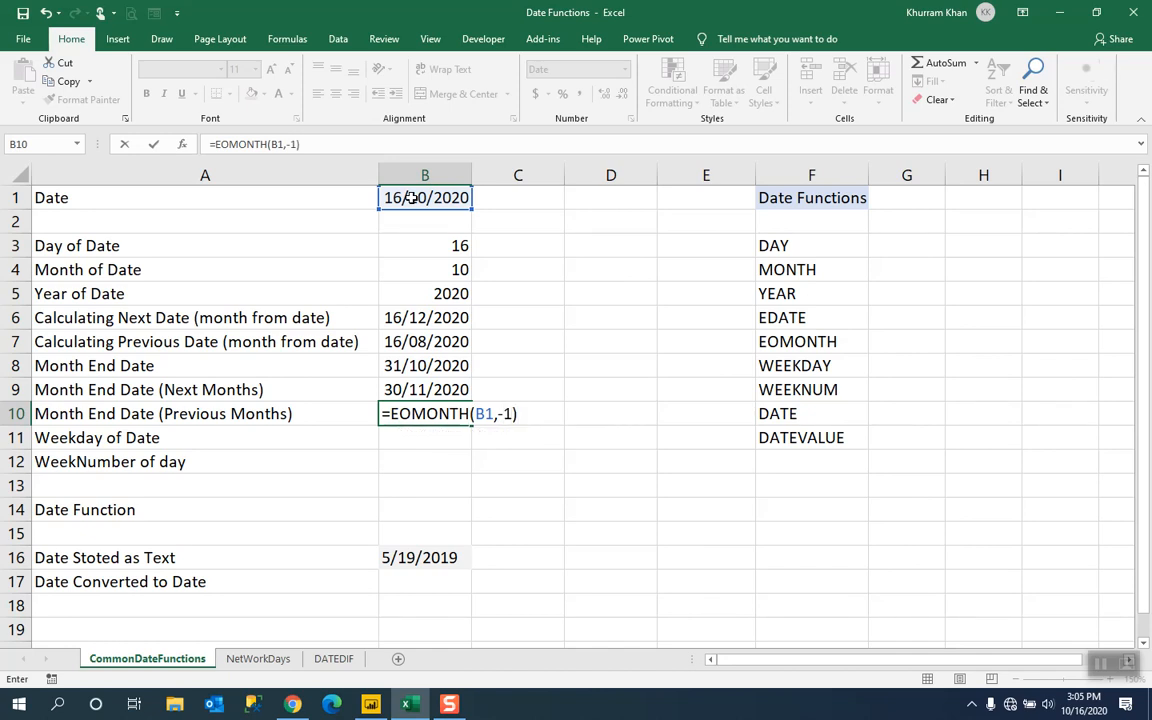
{"action": "key", "text": "Return"}
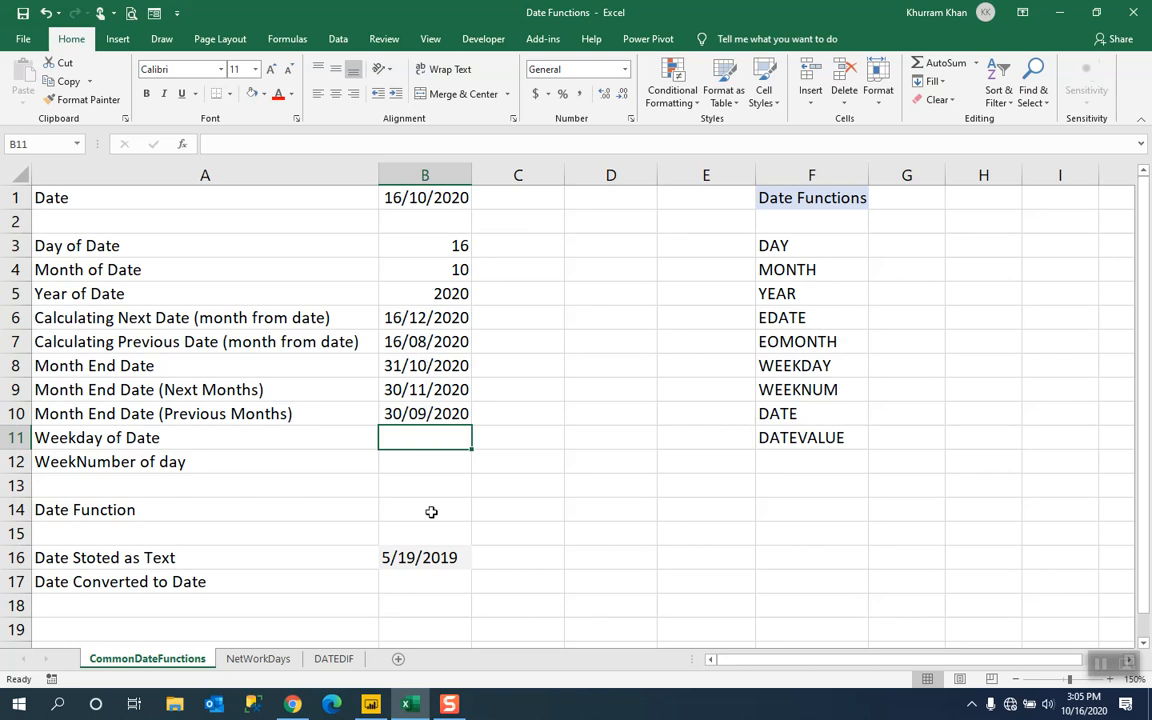
- Enter =WEEKDAY(B1,1) in cell B11 to get the weekday number, counting from Sunday as 1
{"action": "type", "text": "=wee"}
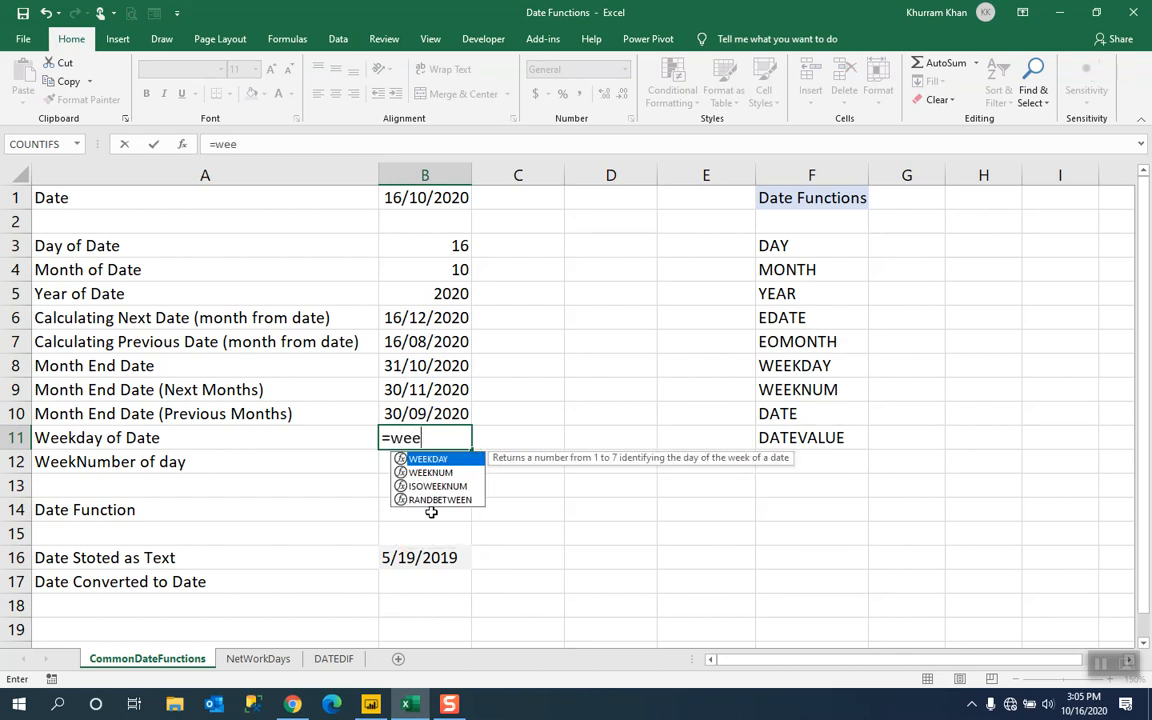
{"action": "type", "text": "d"}
{"action": "key", "text": "BackSpace"}
{"action": "key", "text": "BackSpace"}
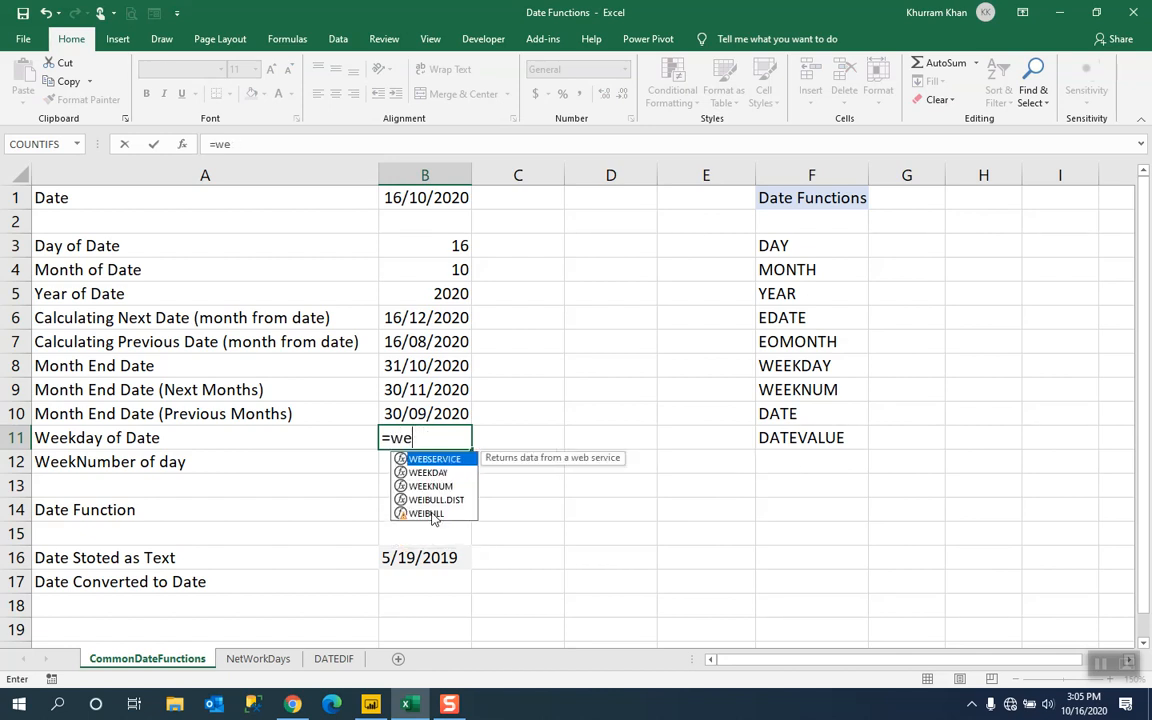
{"action": "type", "text": "ek"}
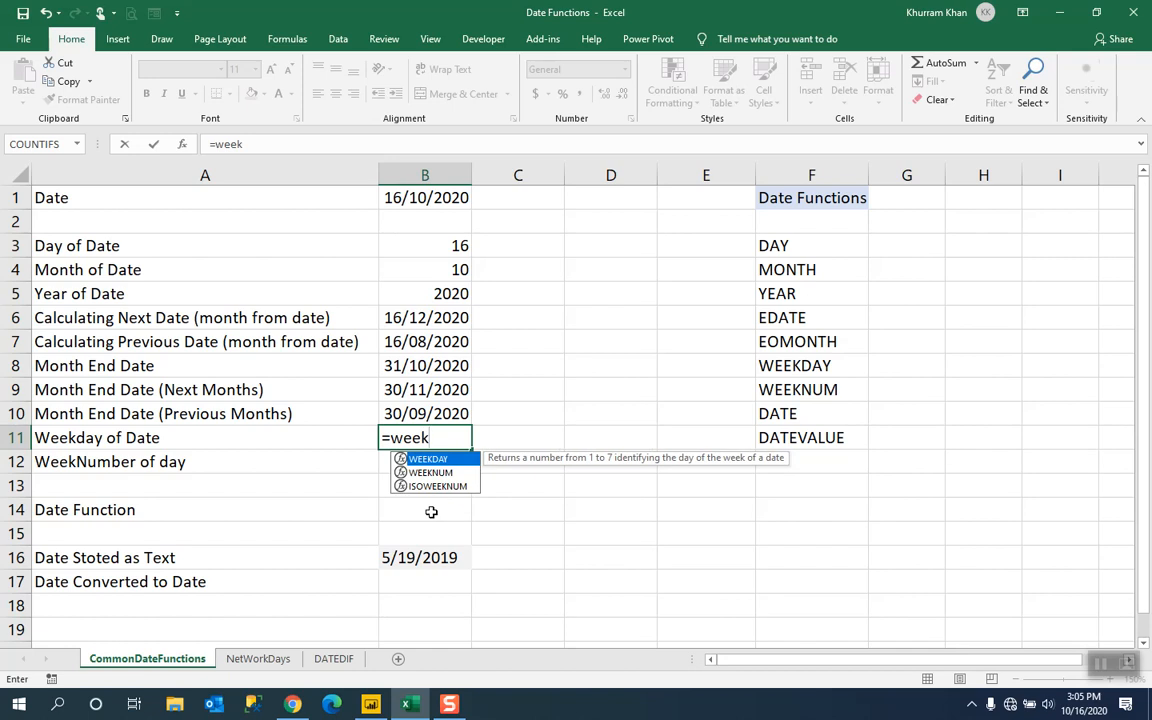
{"action": "key", "text": "Tab"}
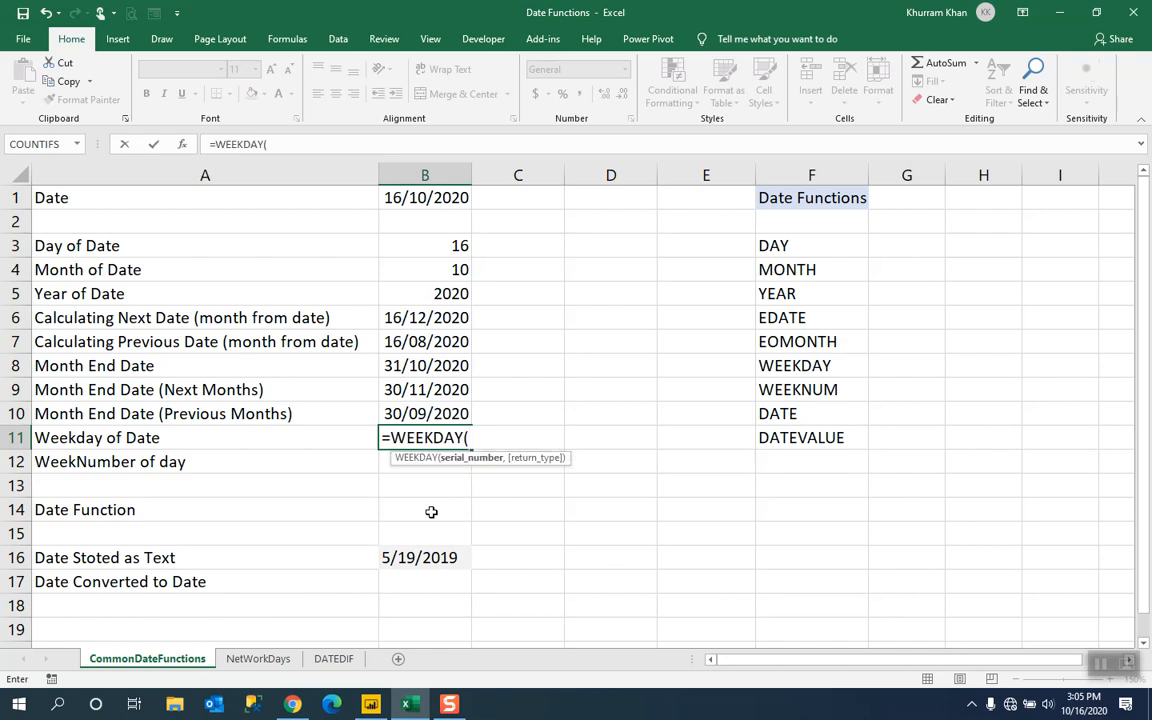
{"action": "left_click", "coordinate": [425, 197]}
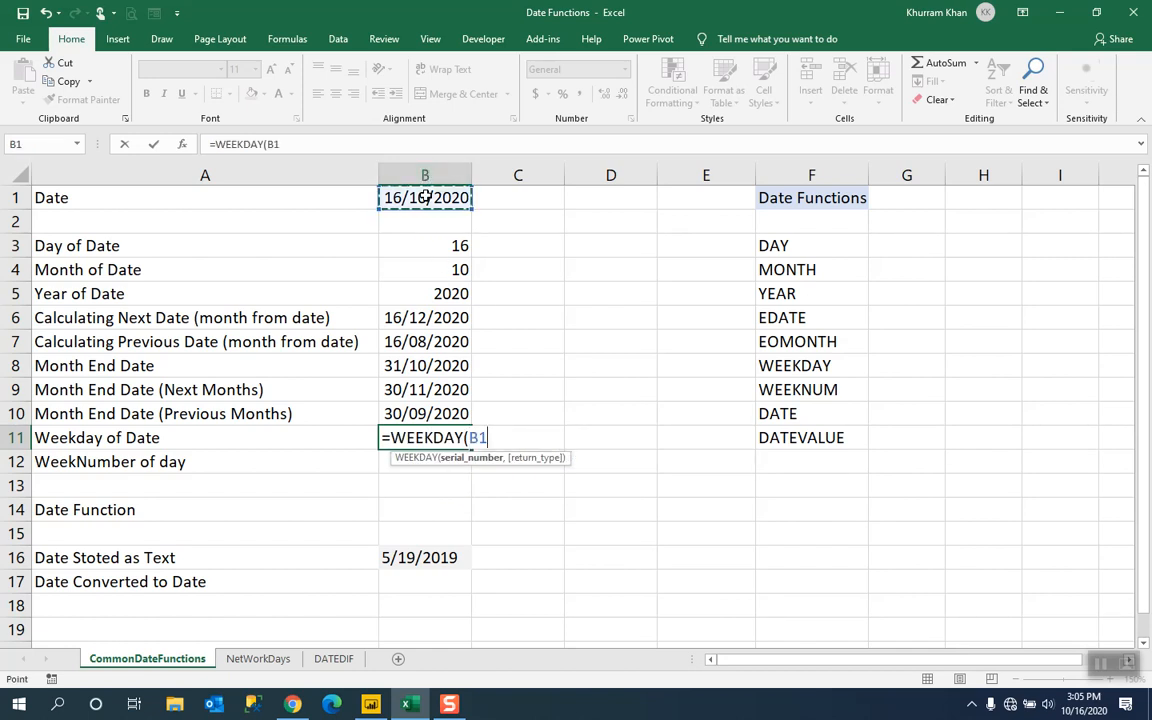
{"action": "type", "text": ","}
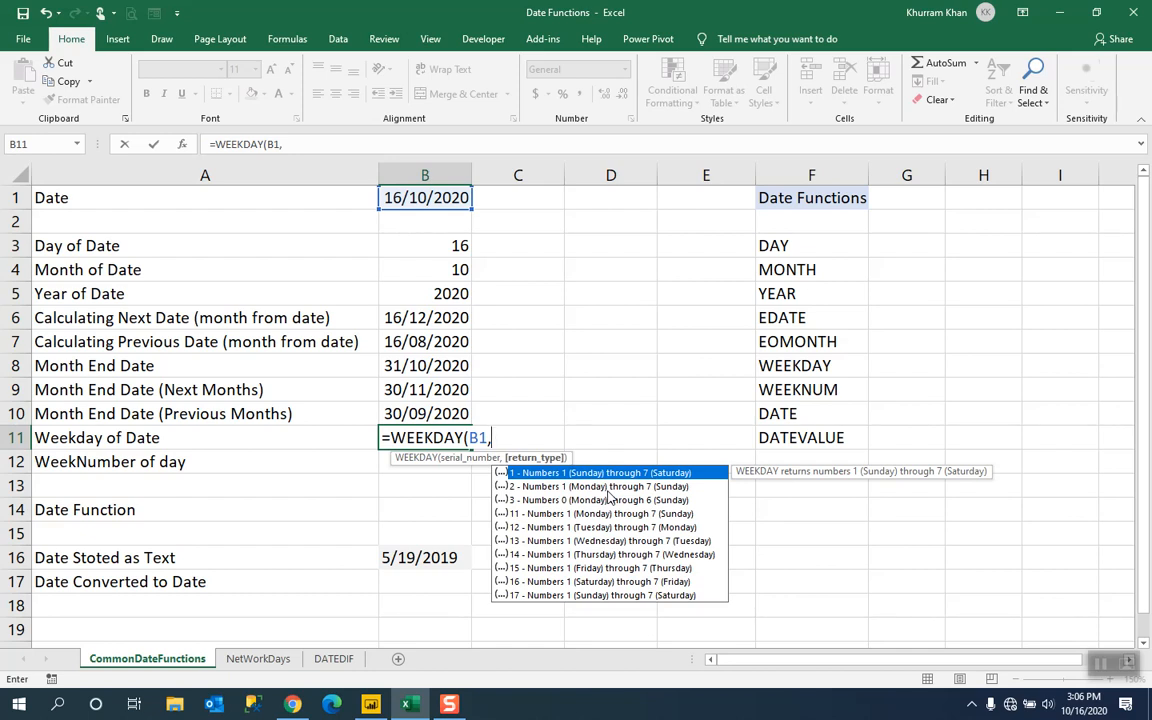
{"action": "type", "text": "1)"}
{"action": "key", "text": "Return"}
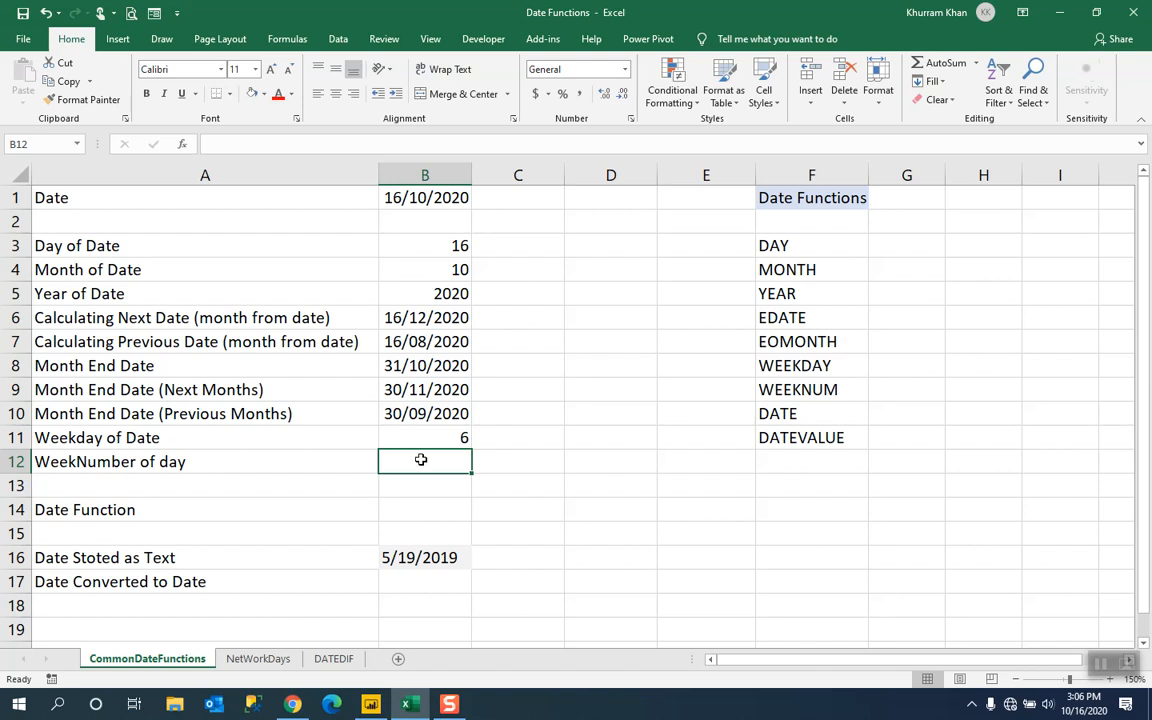
{"action": "type", "text": "=wee"}
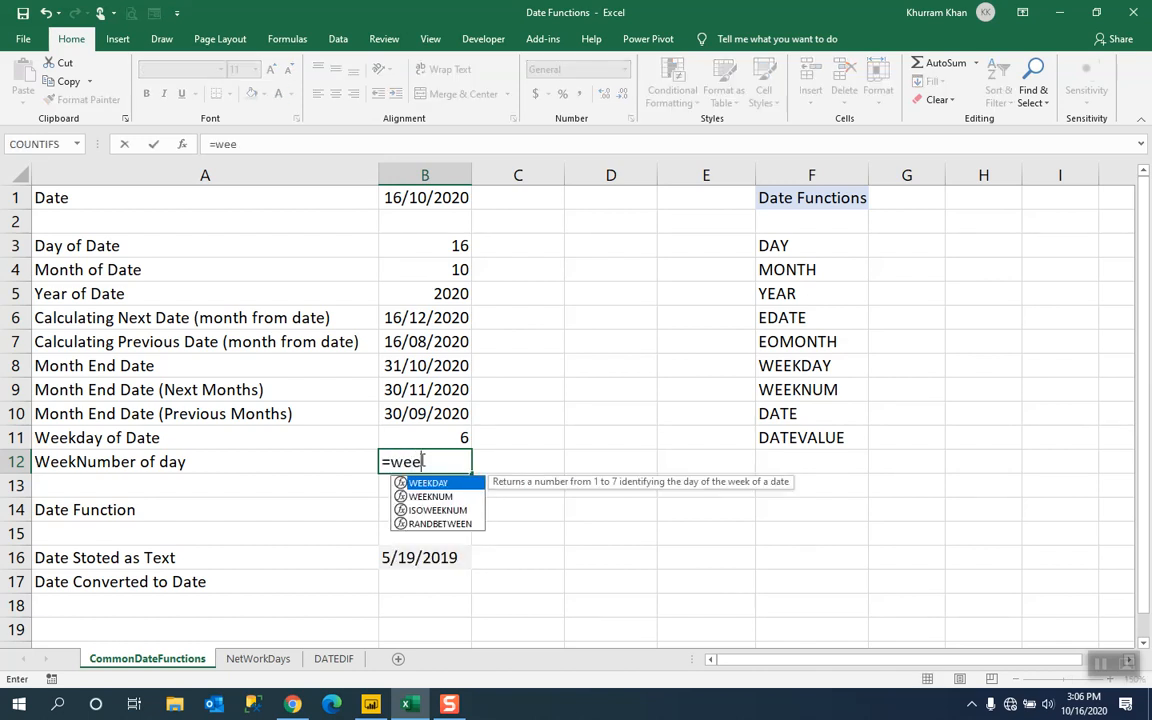
{"action": "key", "text": "Down"}
{"action": "key", "text": "Down"}
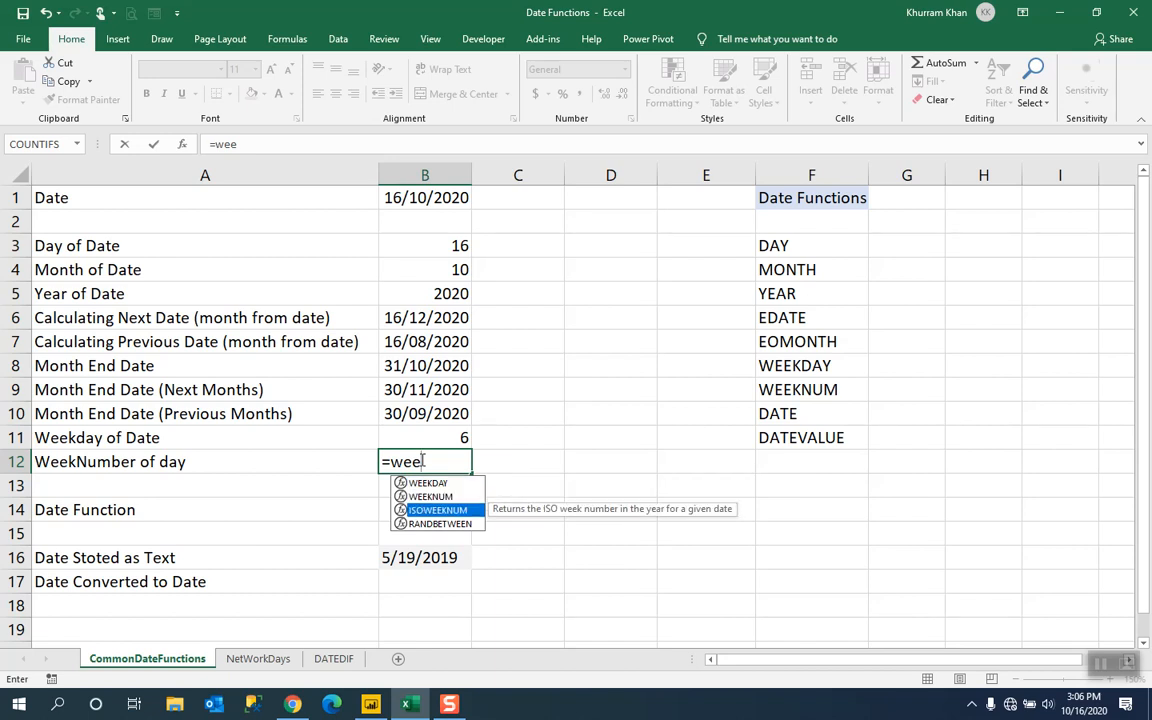
{"action": "key", "text": "Tab"}
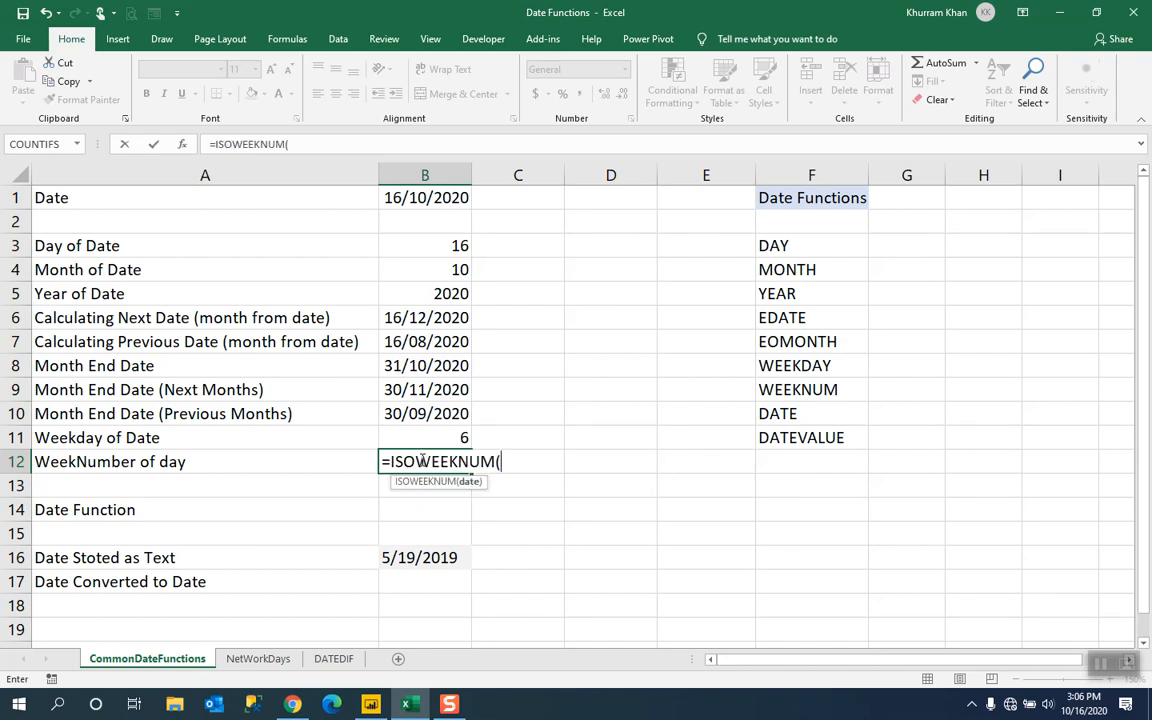
{"action": "key", "text": "BackSpace"}
{"action": "key", "text": "BackSpace"}
{"action": "key", "text": "BackSpace"}
{"action": "key", "text": "BackSpace"}
{"action": "key", "text": "BackSpace"}
{"action": "key", "text": "BackSpace"}
{"action": "key", "text": "BackSpace"}
{"action": "key", "text": "BackSpace"}
{"action": "key", "text": "BackSpace"}
{"action": "key", "text": "BackSpace"}
{"action": "key", "text": "BackSpace"}
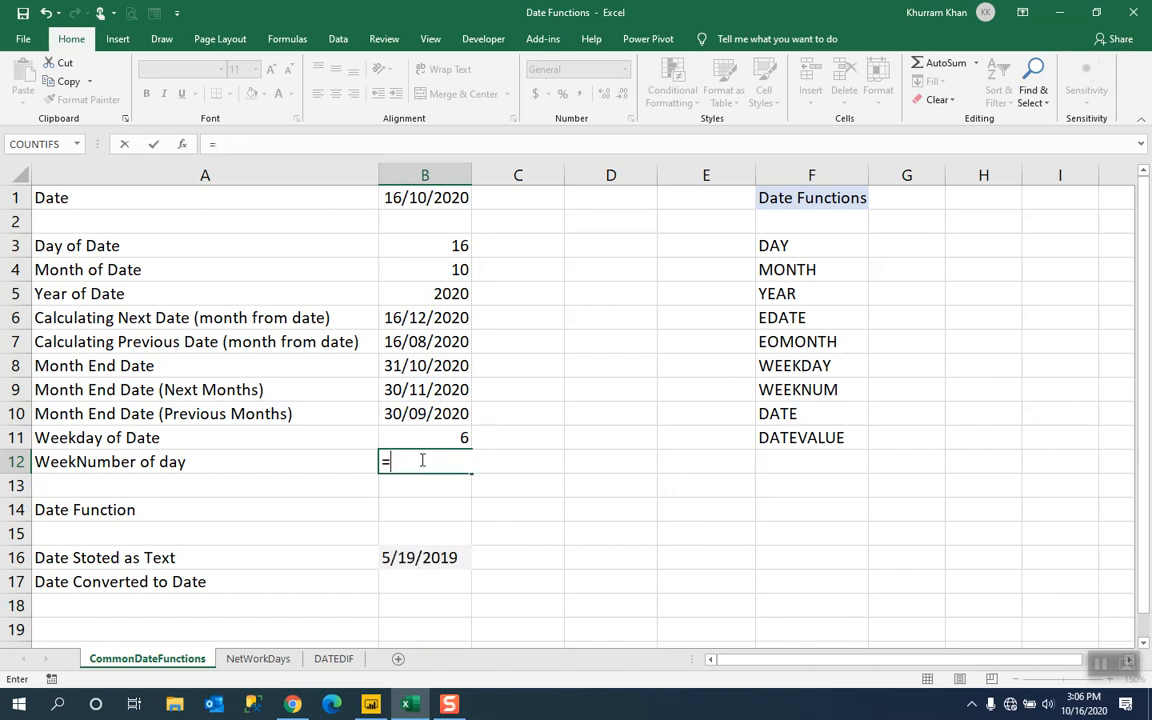
- Get the week number of B1 in cell B12 with =WEEKNUM(B1,2), so that weeks begin on Monday
{"action": "type", "text": "wee"}
{"action": "key", "text": "Down"}
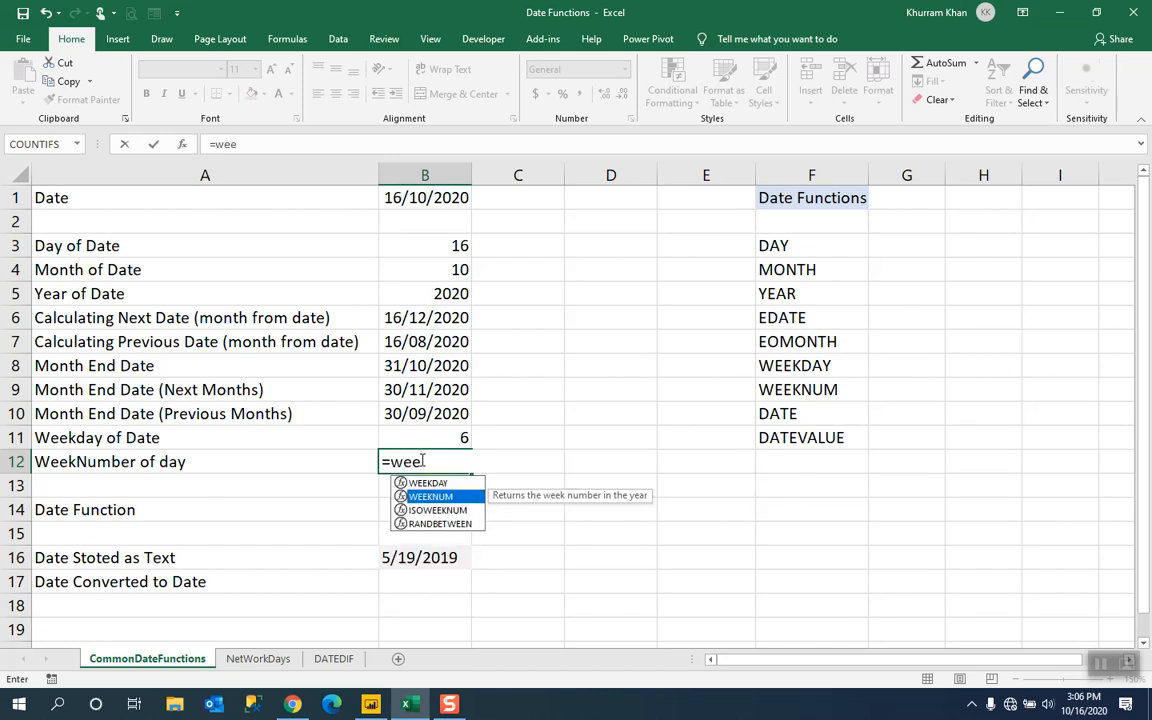
{"action": "key", "text": "Tab"}
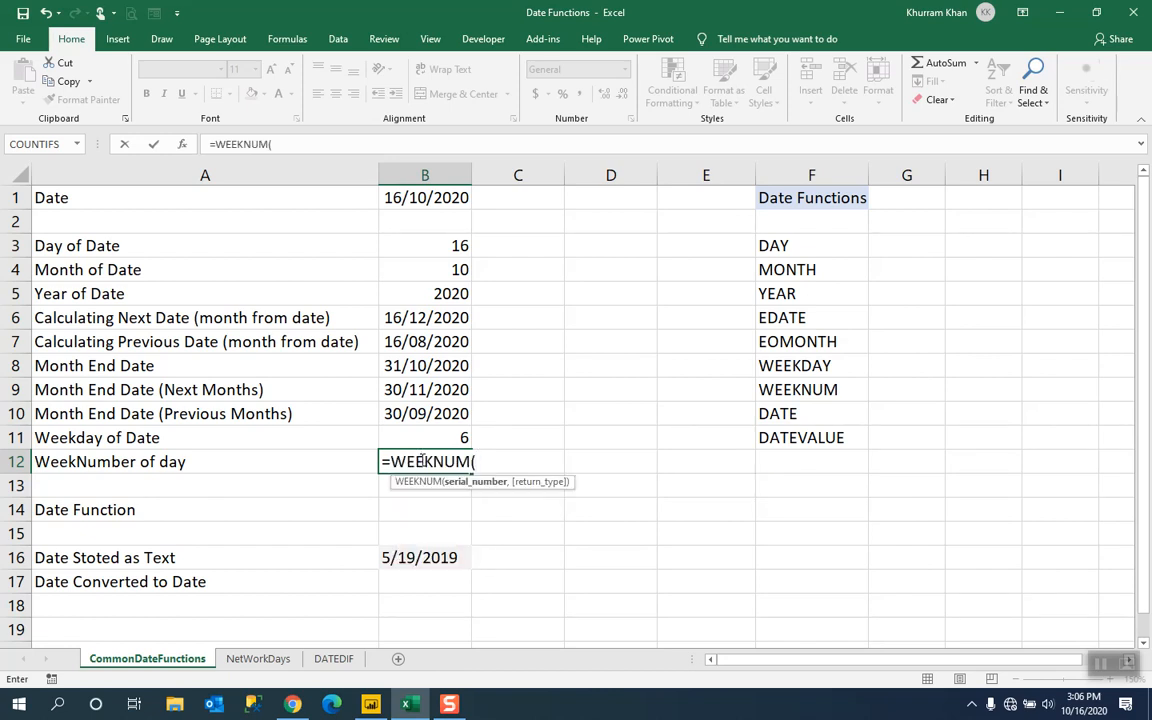
{"action": "left_click", "coordinate": [453, 198]}
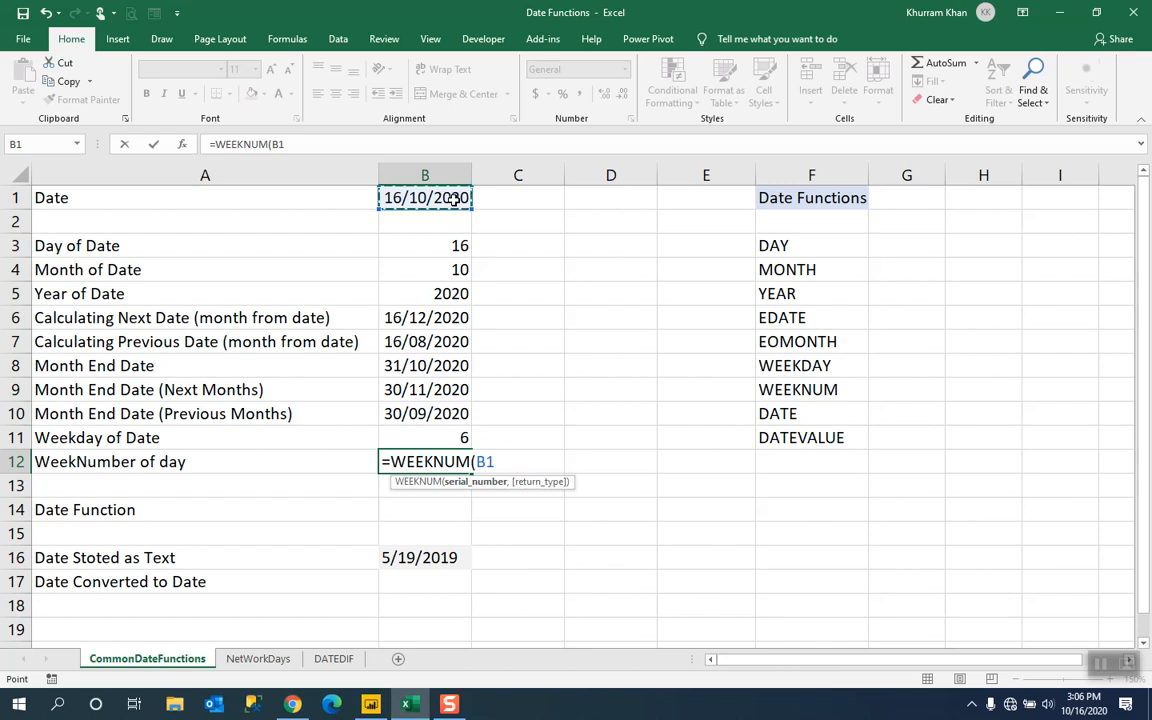
{"action": "type", "text": ")"}
{"action": "type", "text": ","}
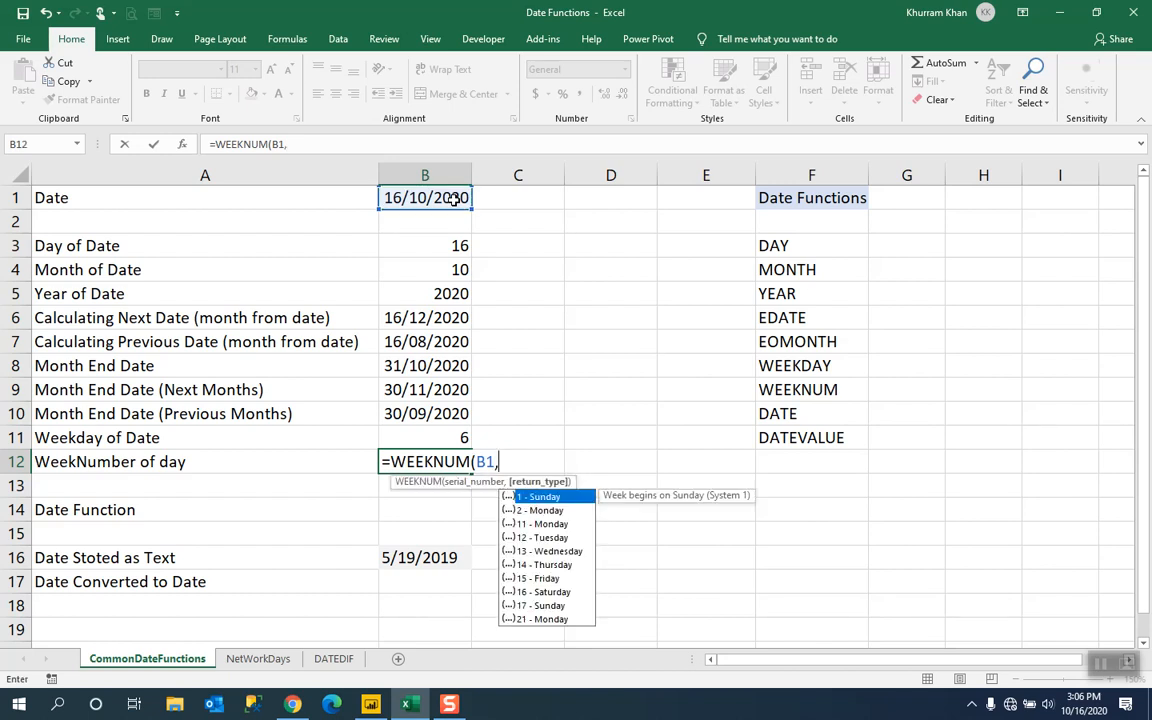
{"action": "left_click", "coordinate": [532, 511]}
{"action": "double_click", "coordinate": [530, 511]}
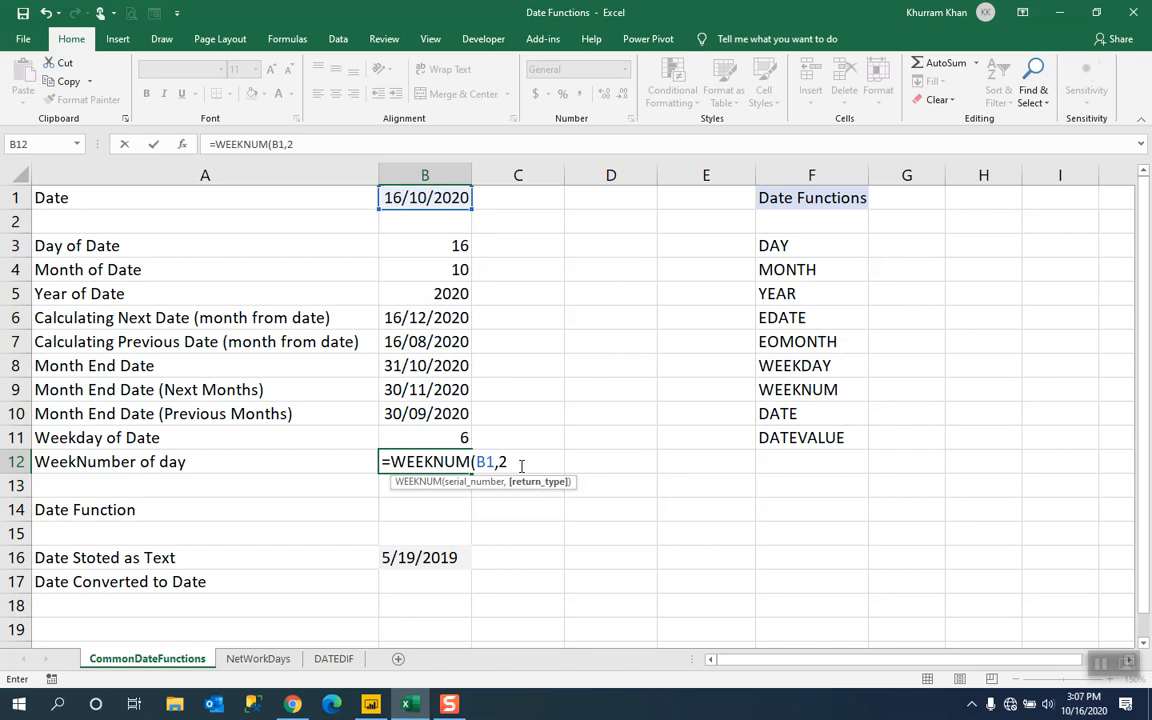
{"action": "type", "text": ")"}
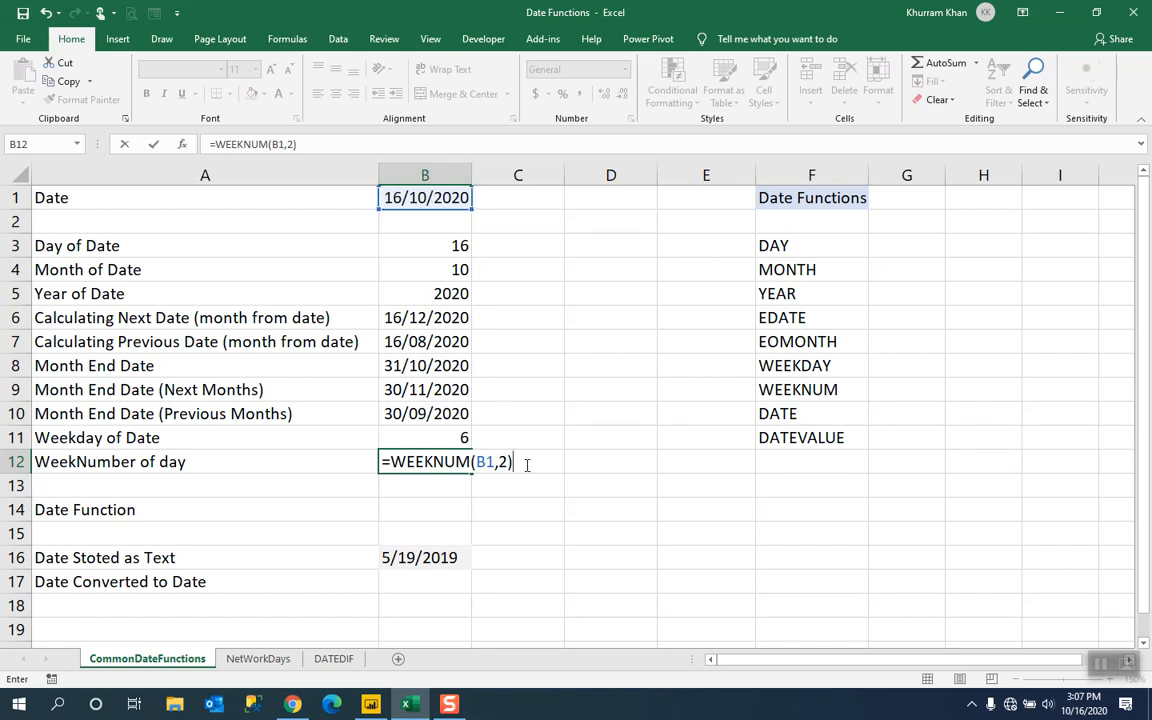
{"action": "key", "text": "Return"}
{"action": "left_click", "coordinate": [439, 465]}
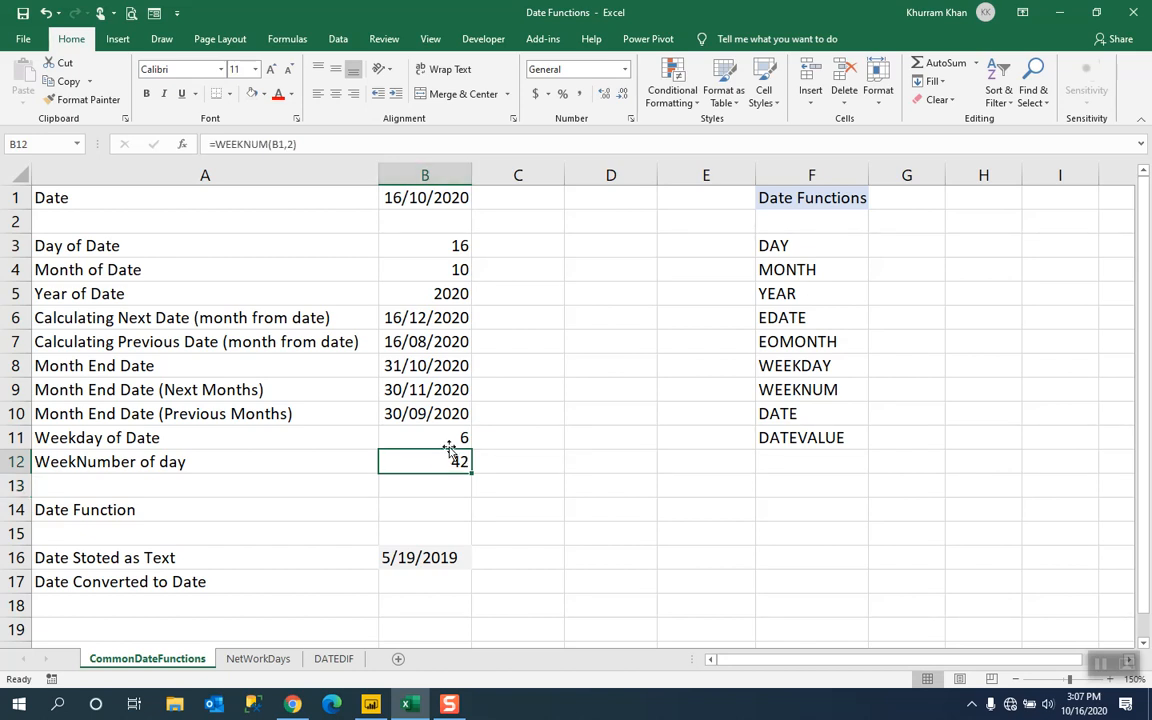
- Build a date from typed year, month and day values in cell B14 with =DATE(2020,12,1)
{"action": "left_click", "coordinate": [438, 510]}
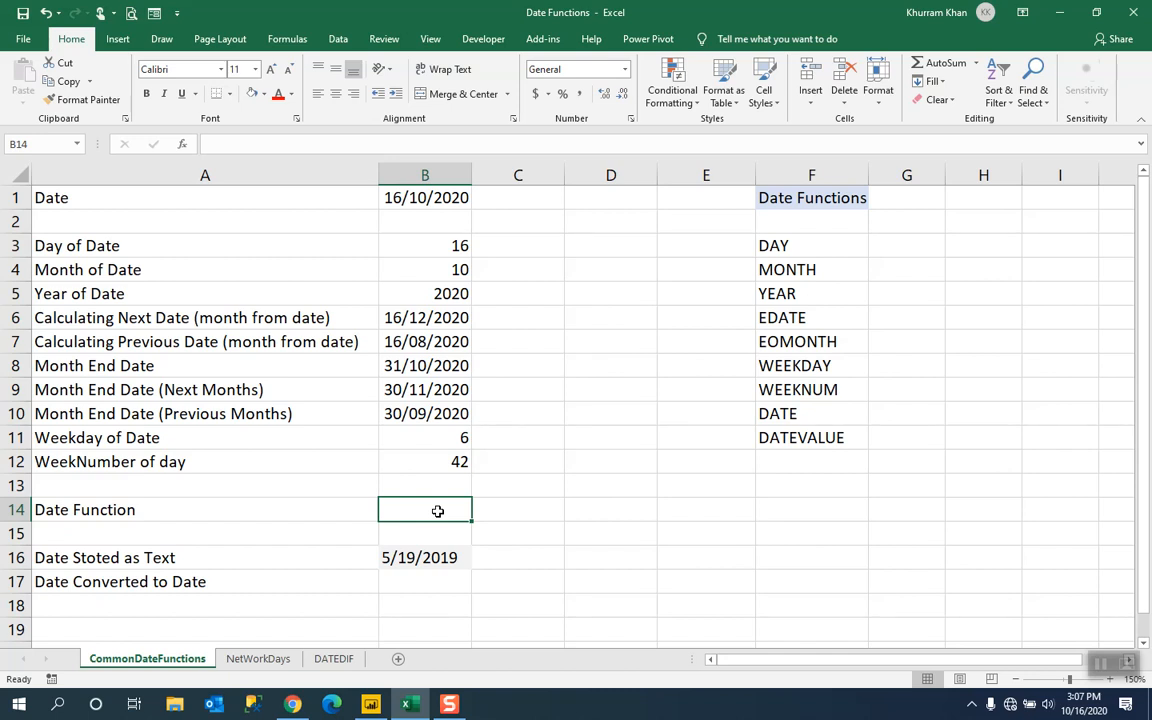
{"action": "type", "text": "=date"}
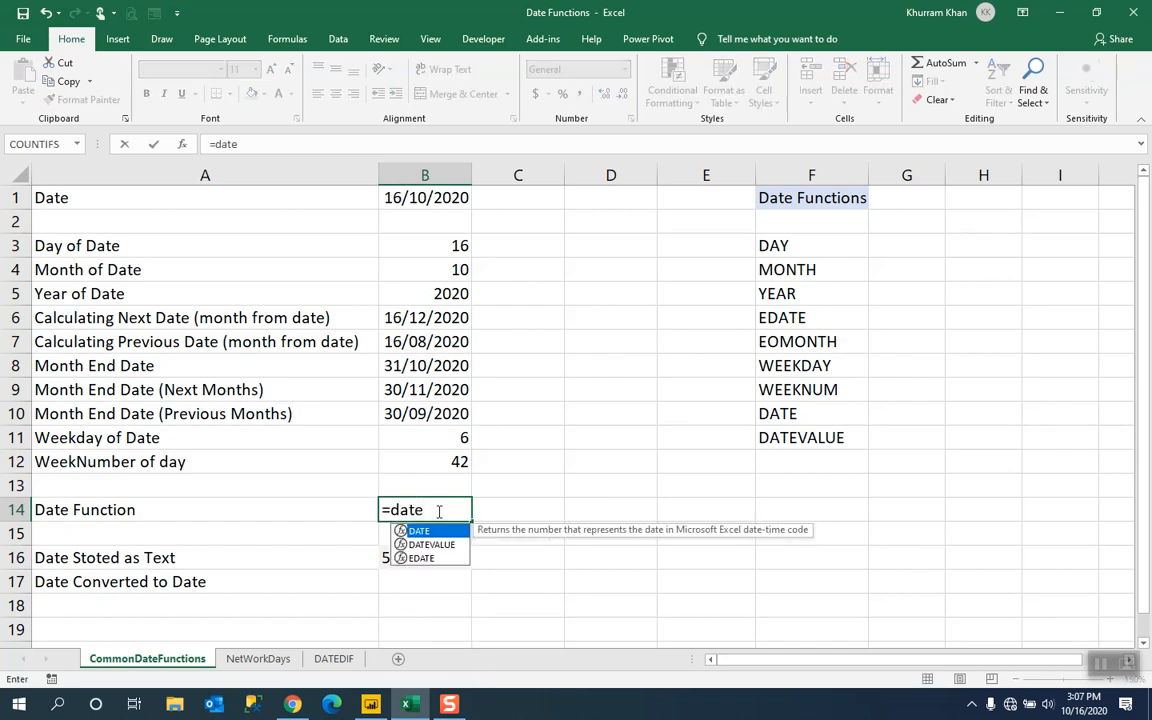
{"action": "key", "text": "Tab"}
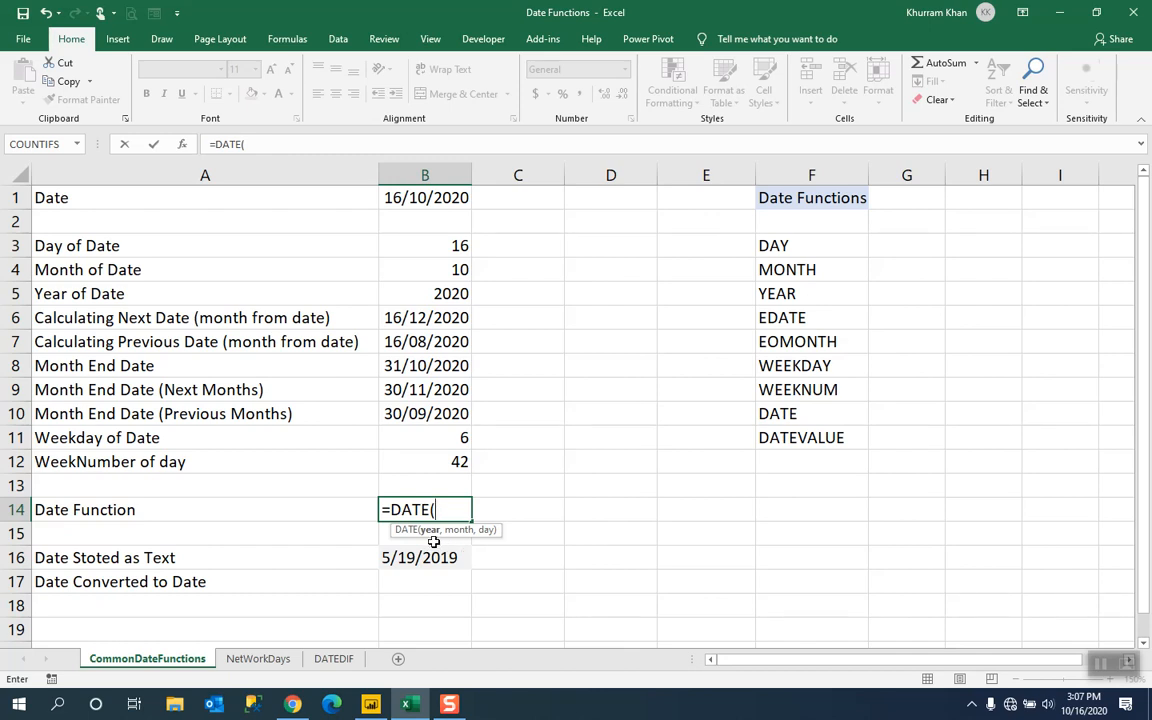
{"action": "type", "text": "2020,"}
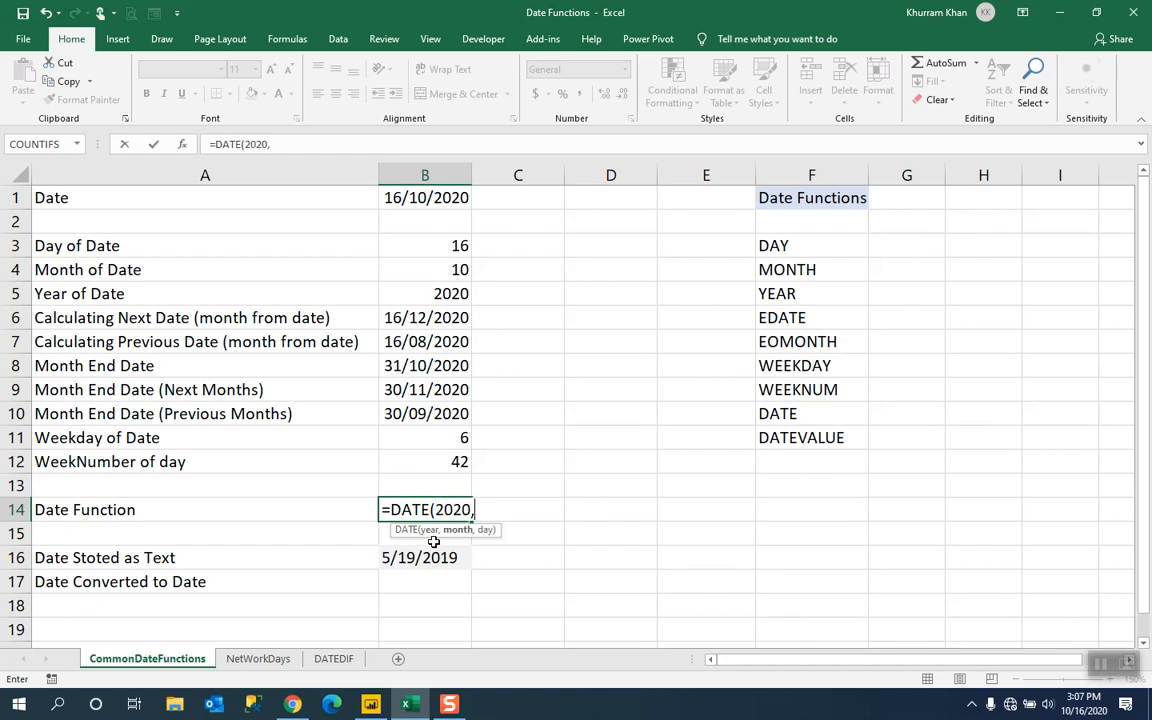
{"action": "type", "text": "12,1)"}
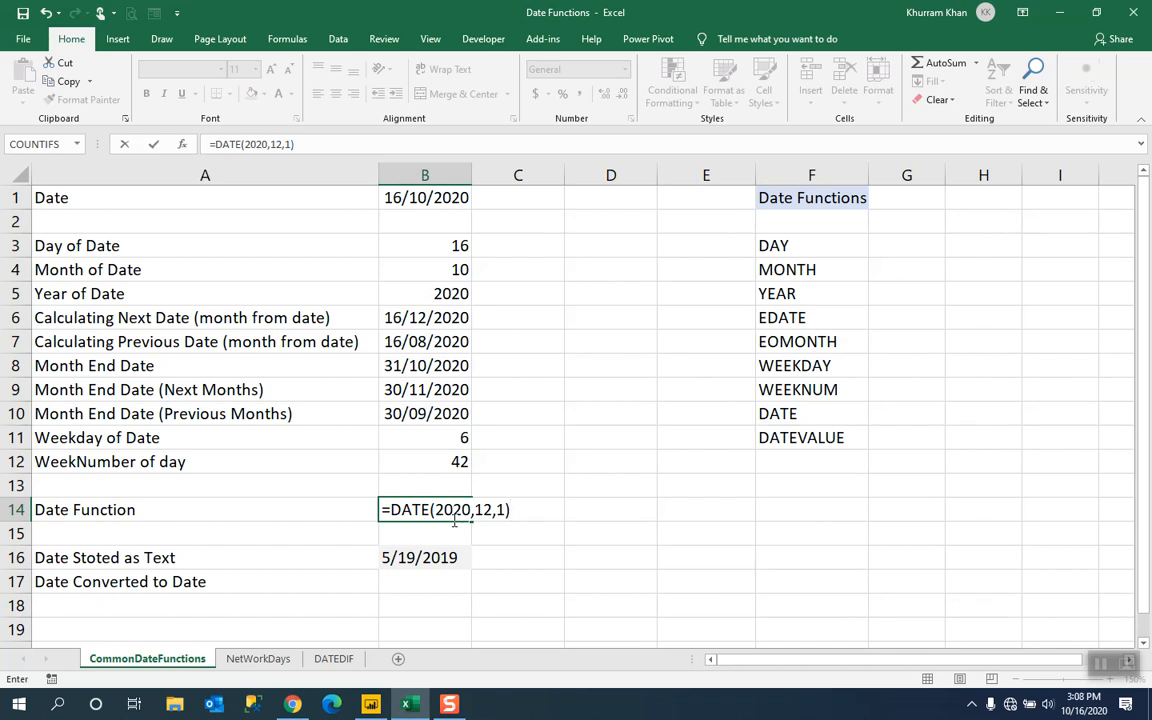
{"action": "key", "text": "Return"}
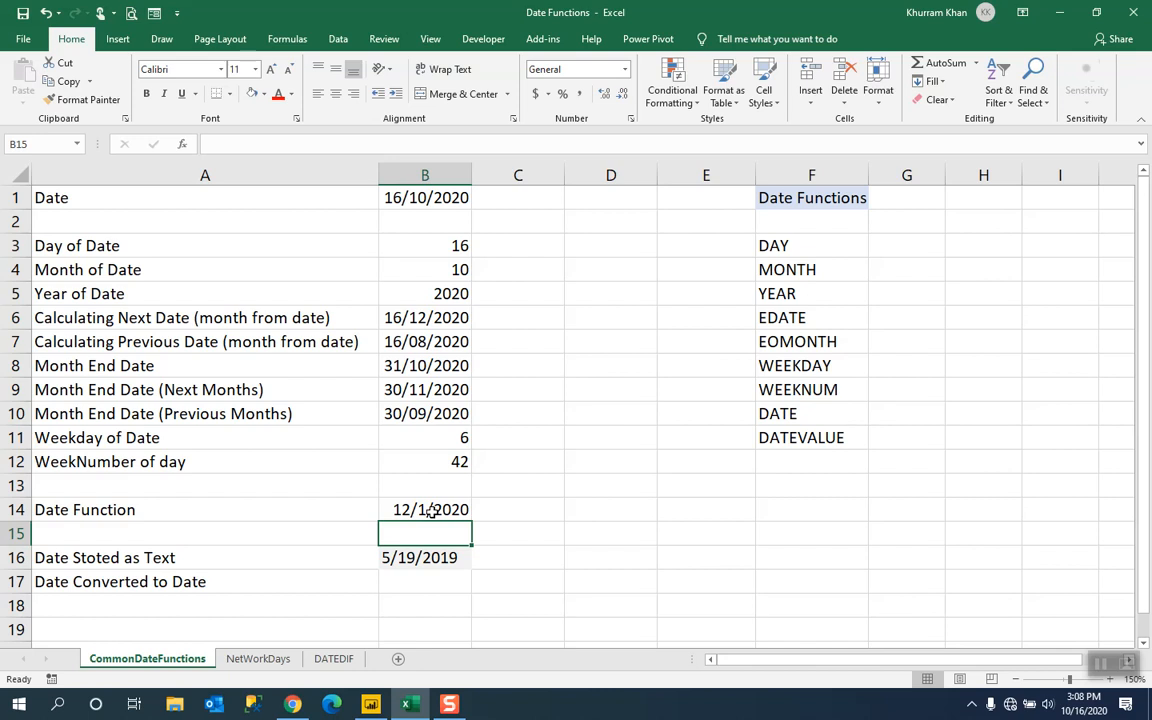
- Build a date in cell B15 from the year, month and day cells with =DATE(B5,B4,B3)
{"action": "type", "text": "="}
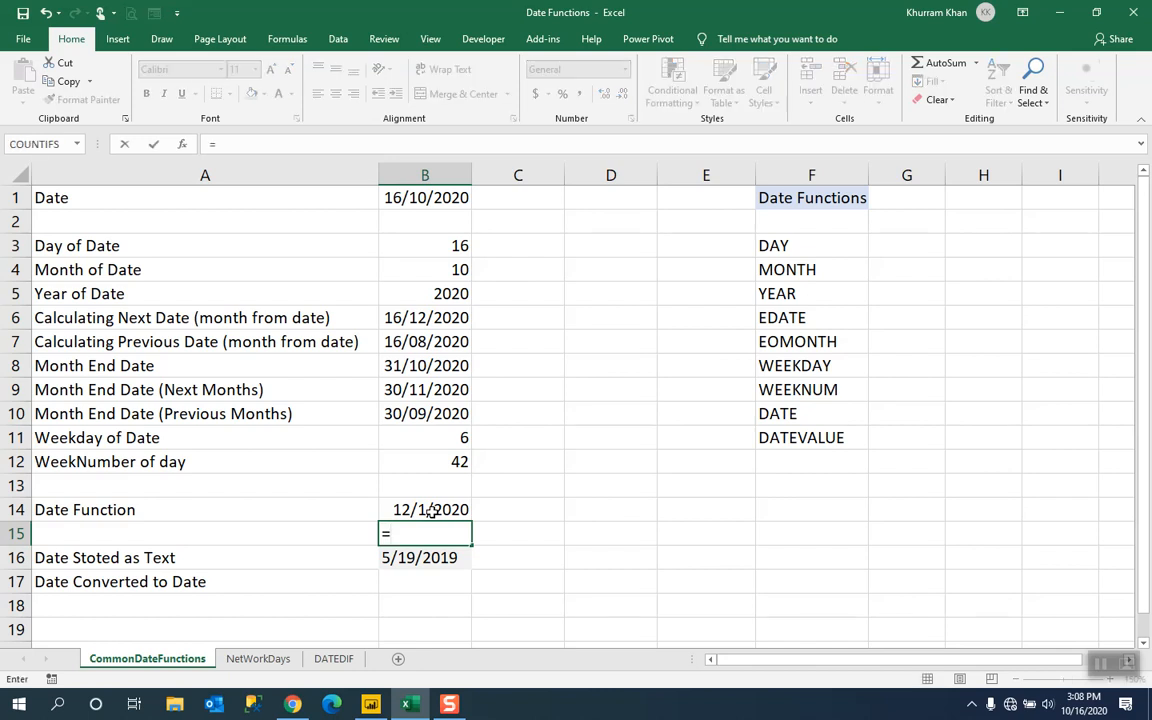
{"action": "type", "text": "da"}
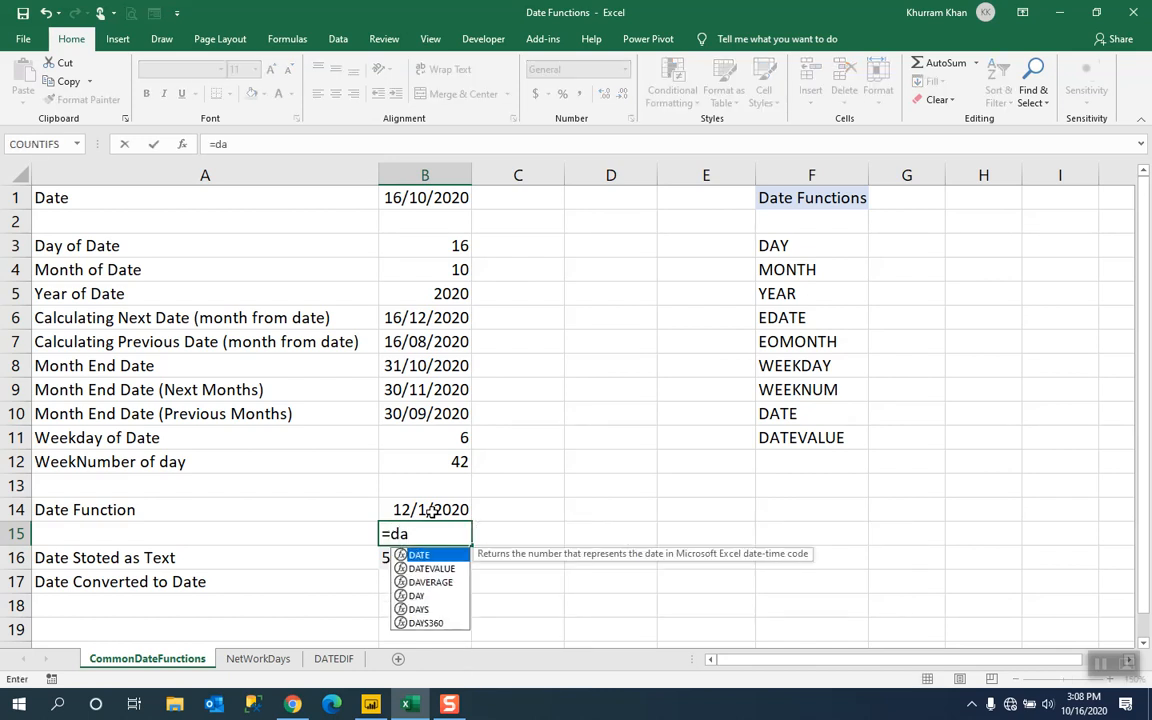
{"action": "type", "text": "te"}
{"action": "key", "text": "Tab"}
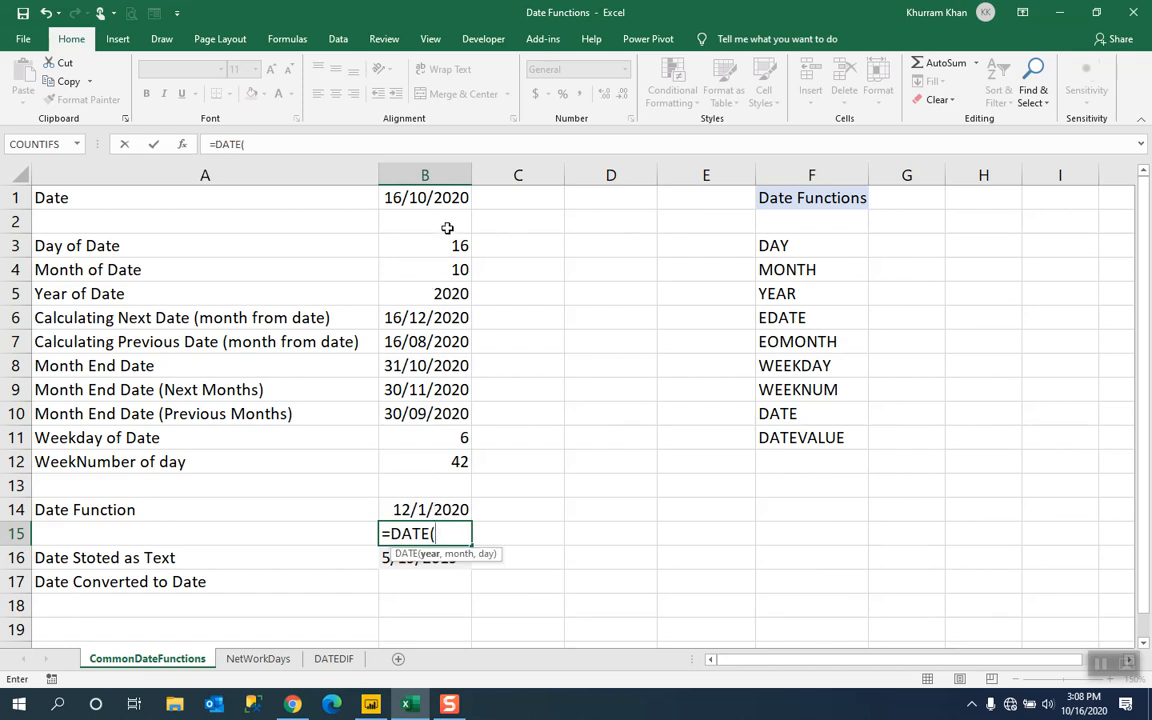
{"action": "left_click", "coordinate": [446, 294]}
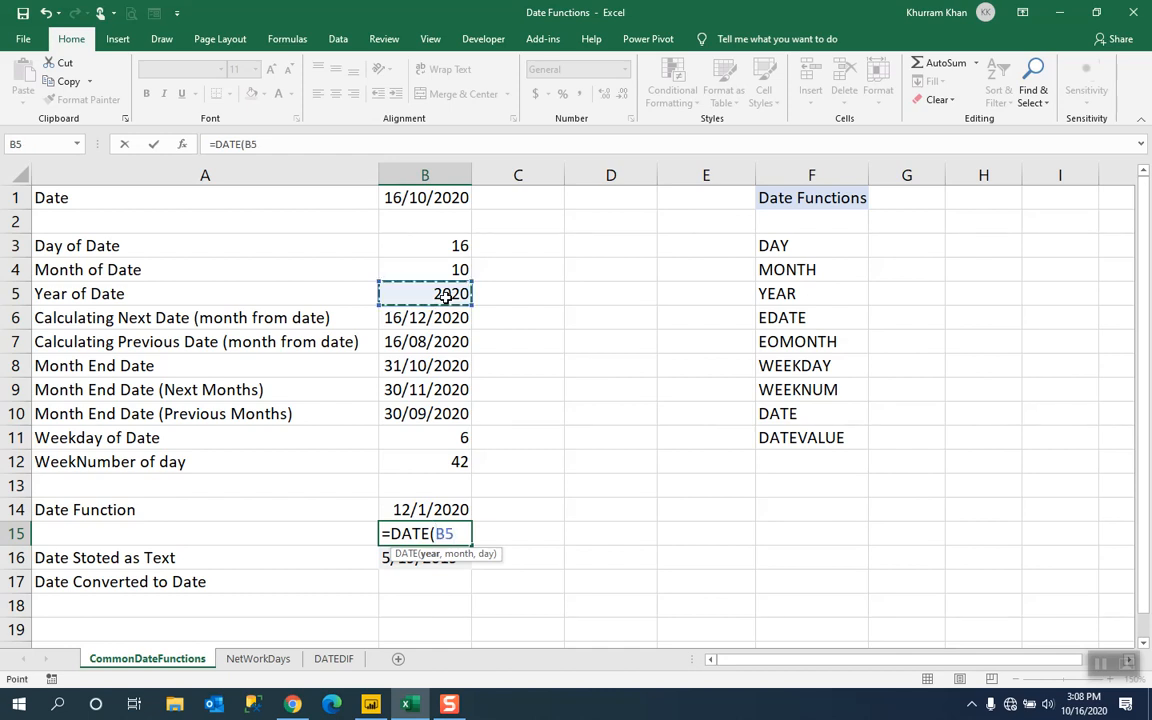
{"action": "type", "text": ","}
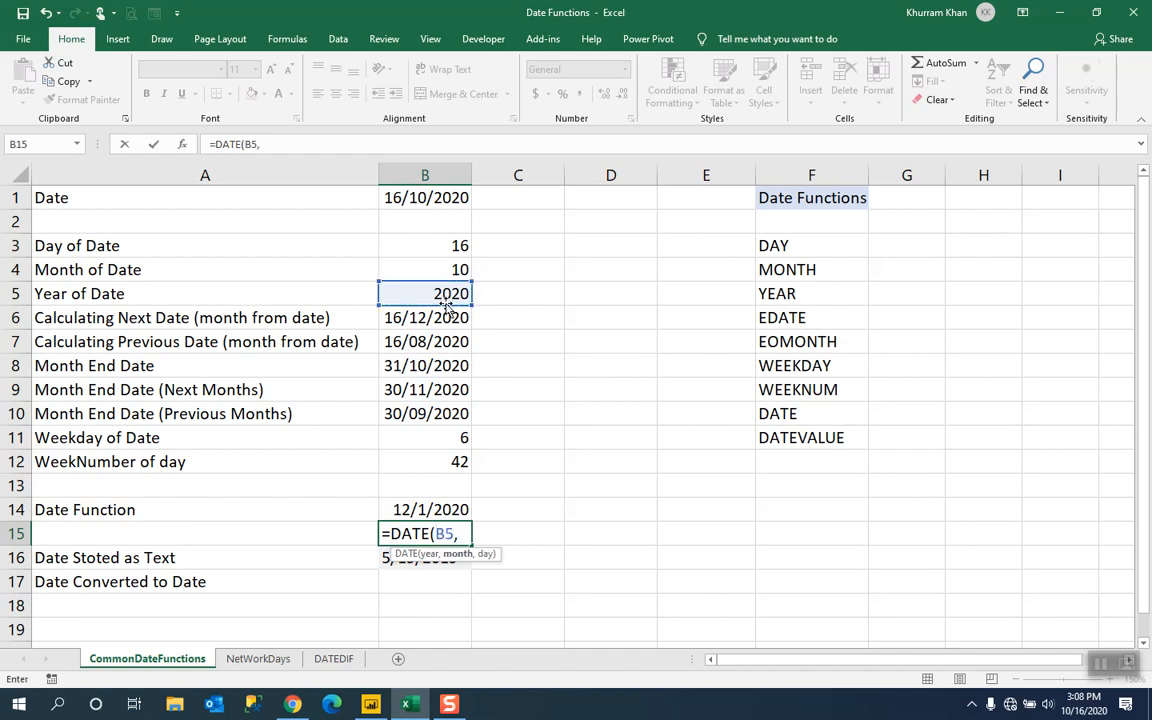
{"action": "left_click", "coordinate": [451, 270]}
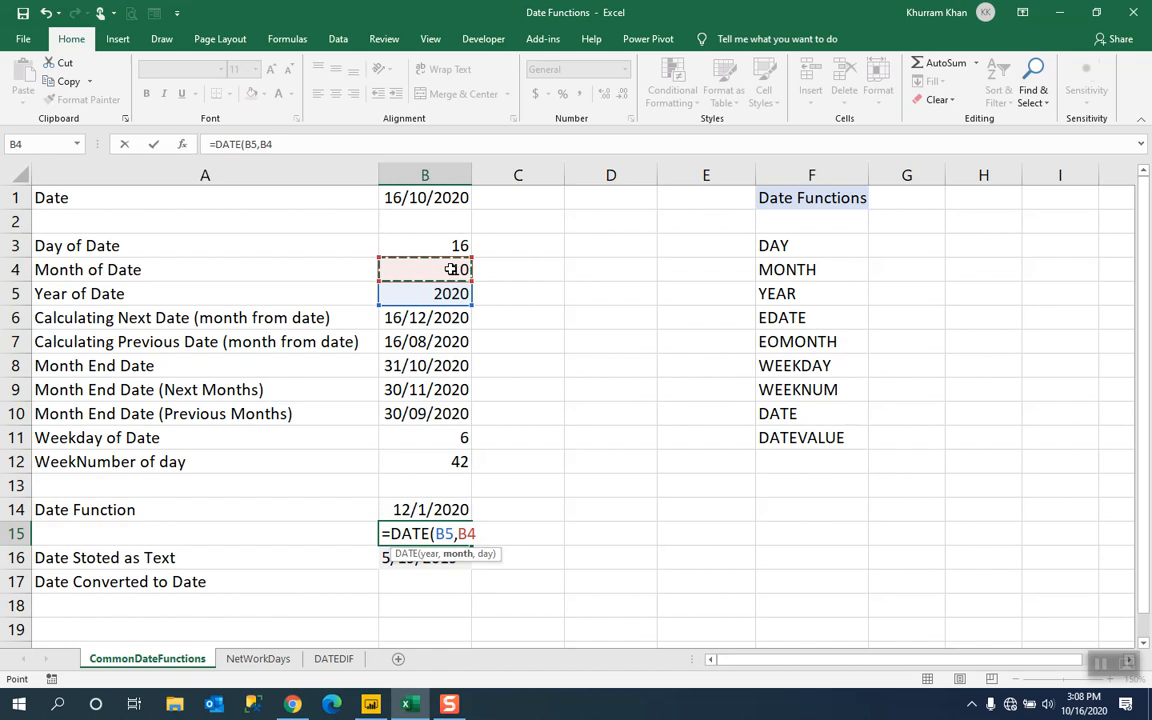
{"action": "type", "text": ","}
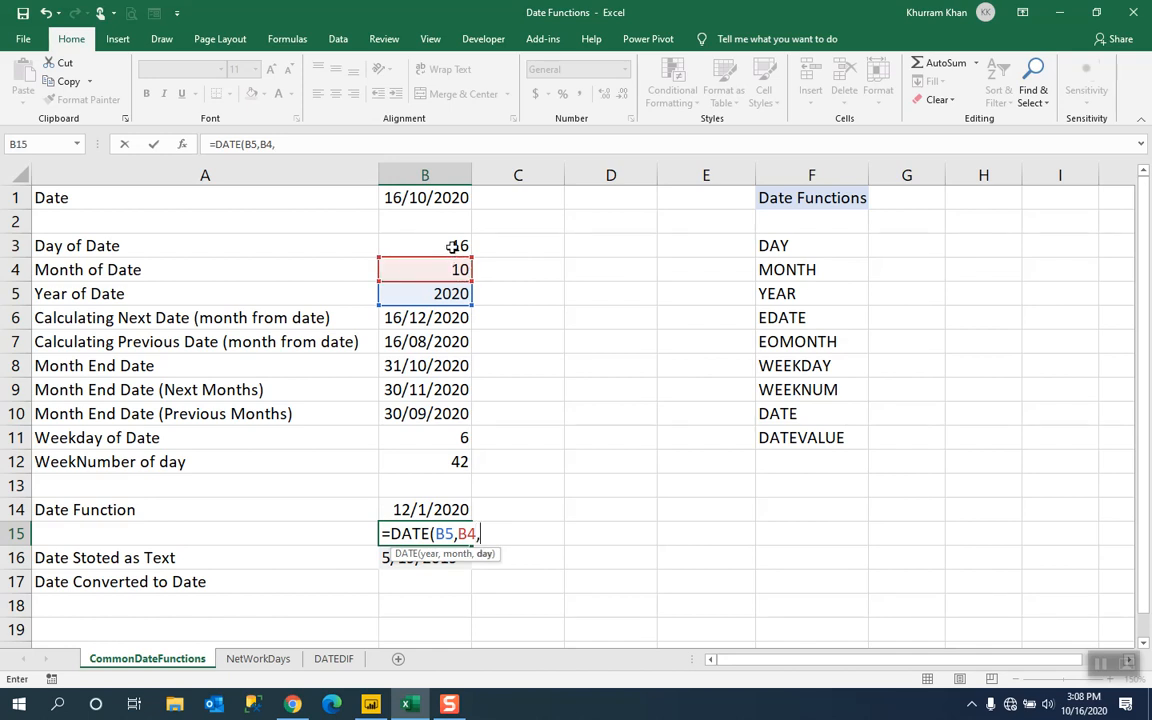
{"action": "left_click", "coordinate": [454, 247]}
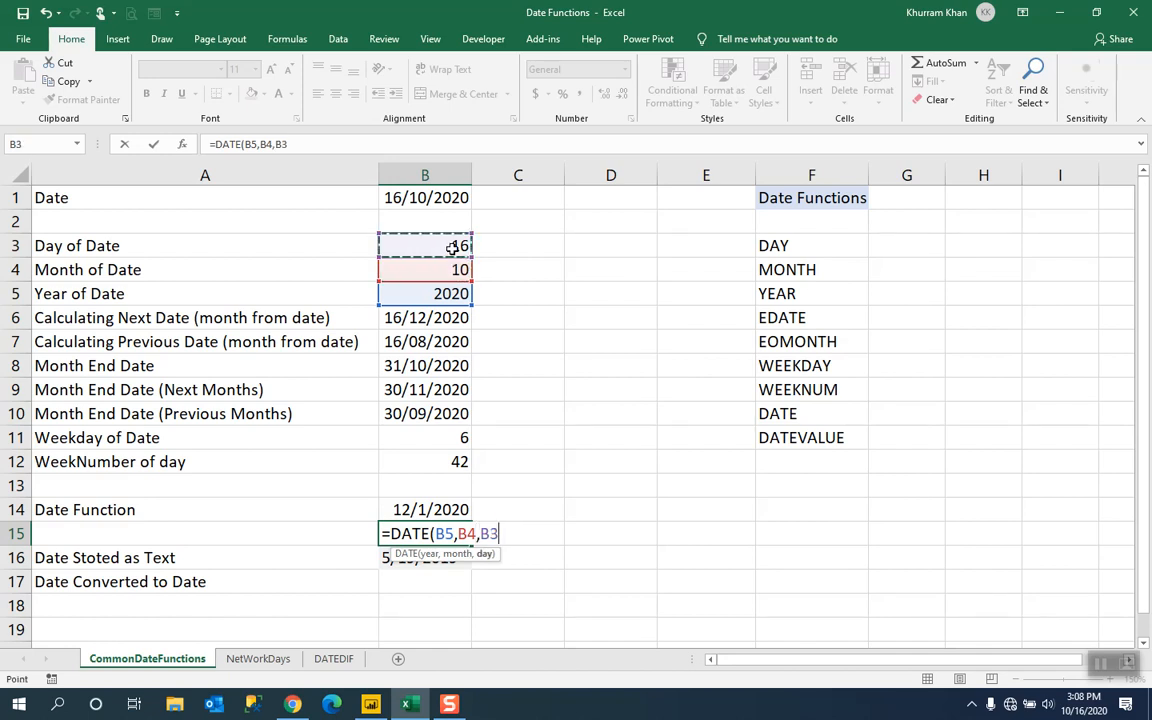
{"action": "type", "text": ")"}
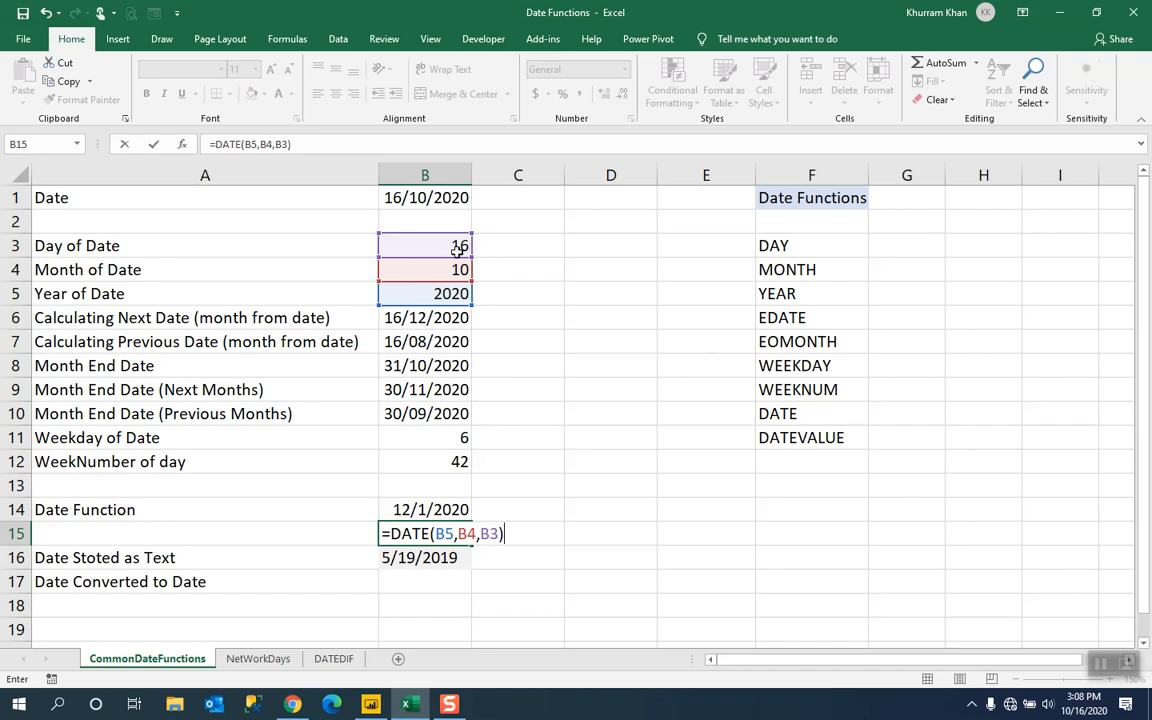
{"action": "key", "text": "Return"}
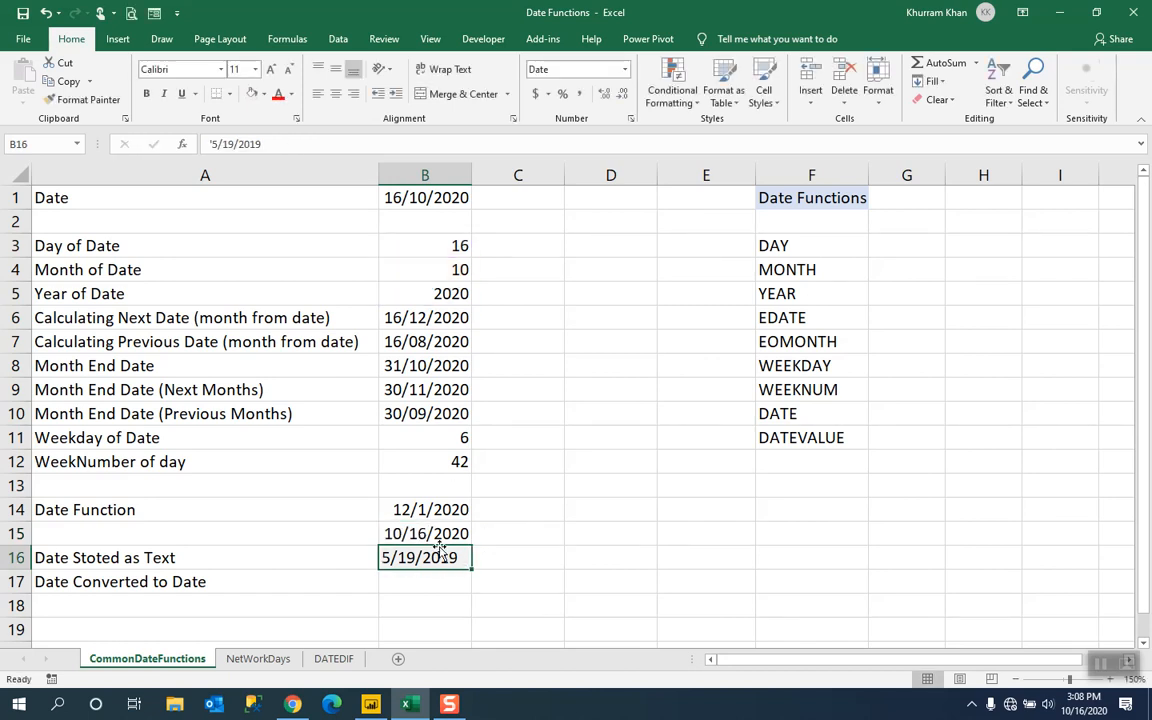
- Convert the text-stored date in B16 to a real date in cell B17 with =DATEVALUE(B16)
{"action": "left_click", "coordinate": [434, 581]}
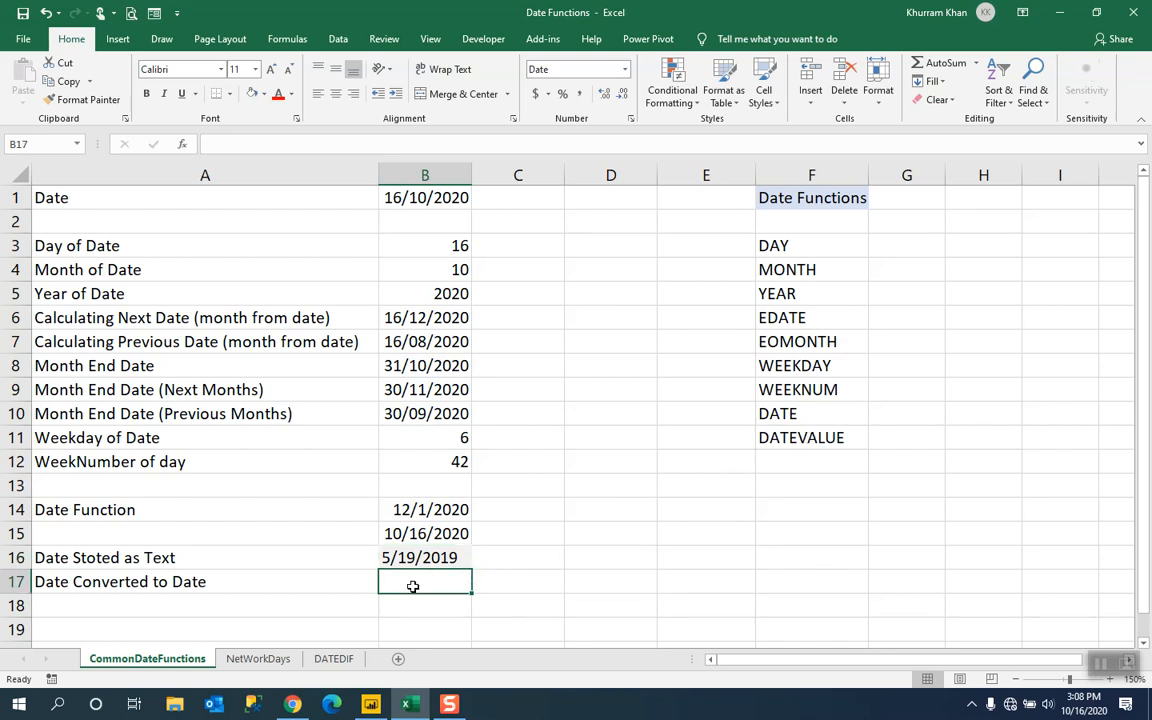
{"action": "left_click", "coordinate": [430, 562]}
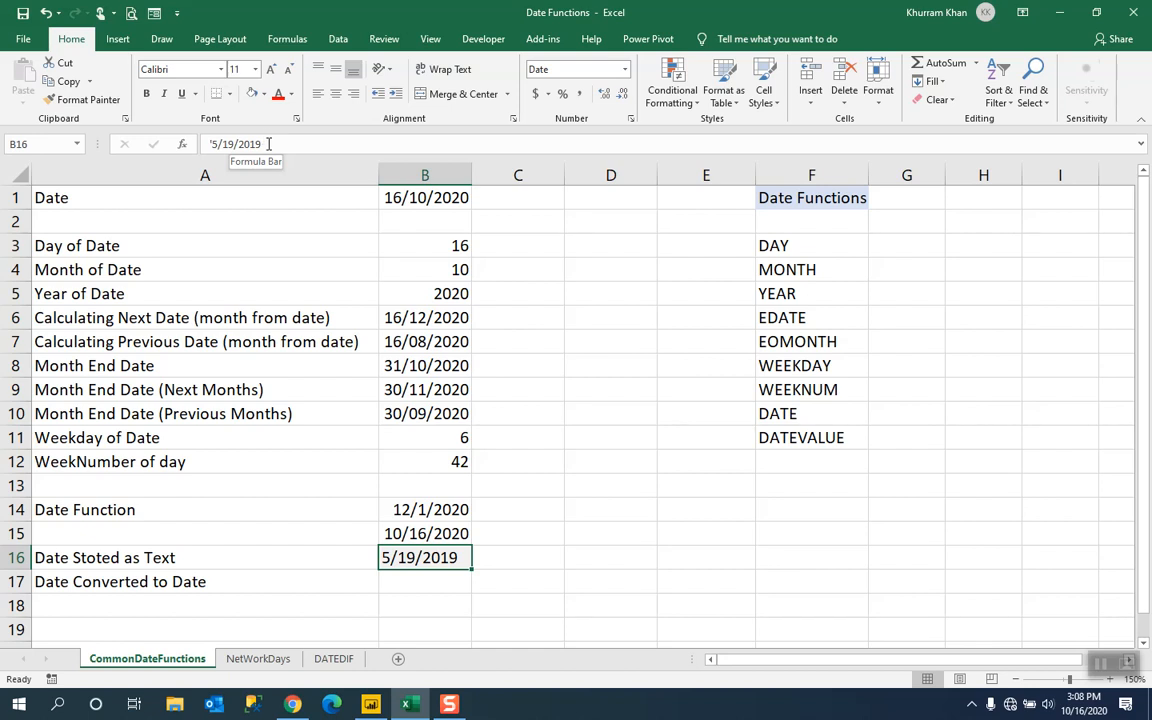
{"action": "left_click", "coordinate": [399, 578]}
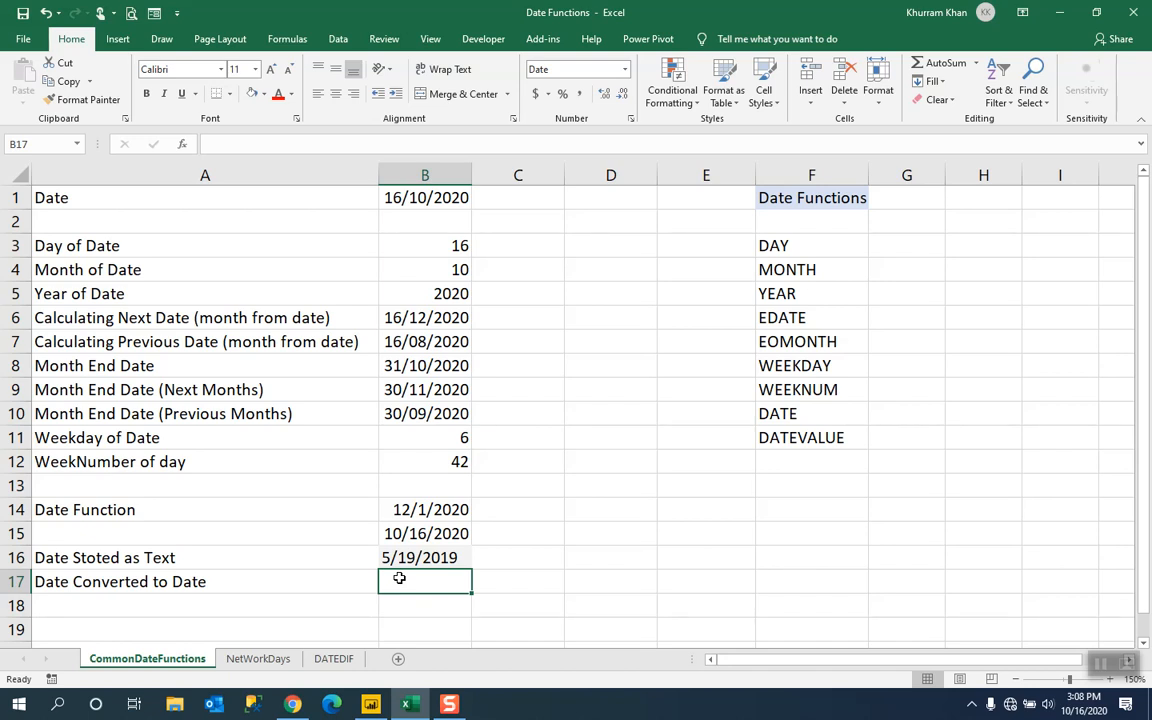
{"action": "type", "text": "="}
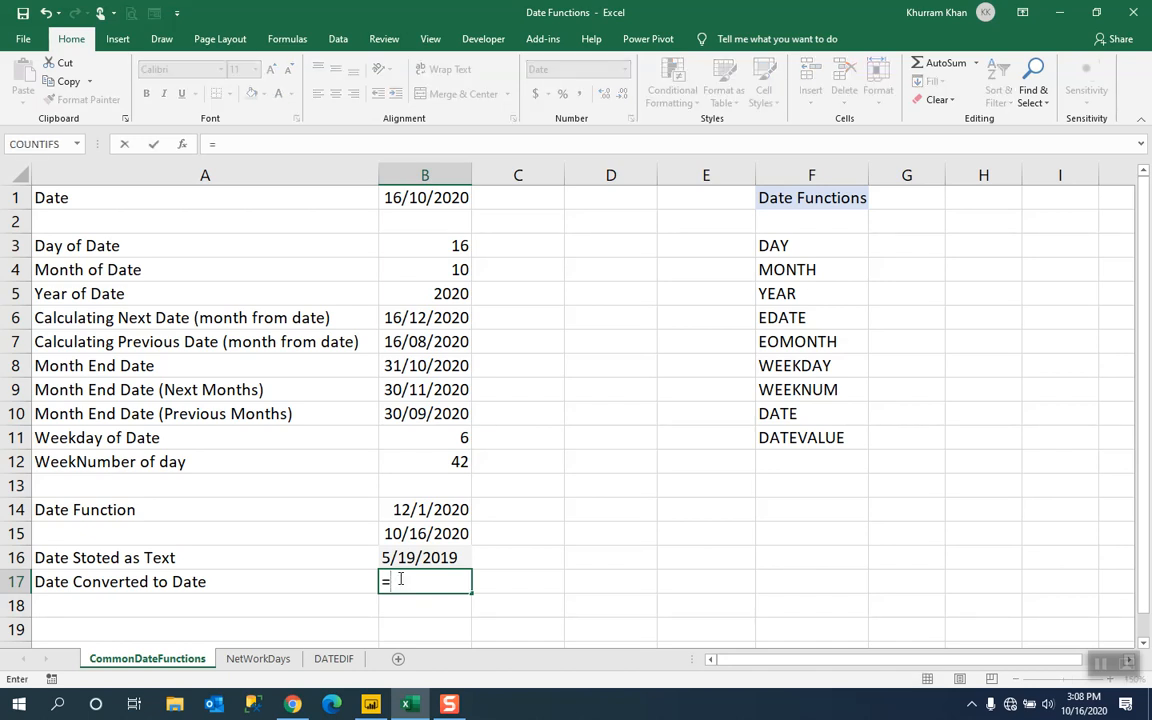
{"action": "type", "text": "date"}
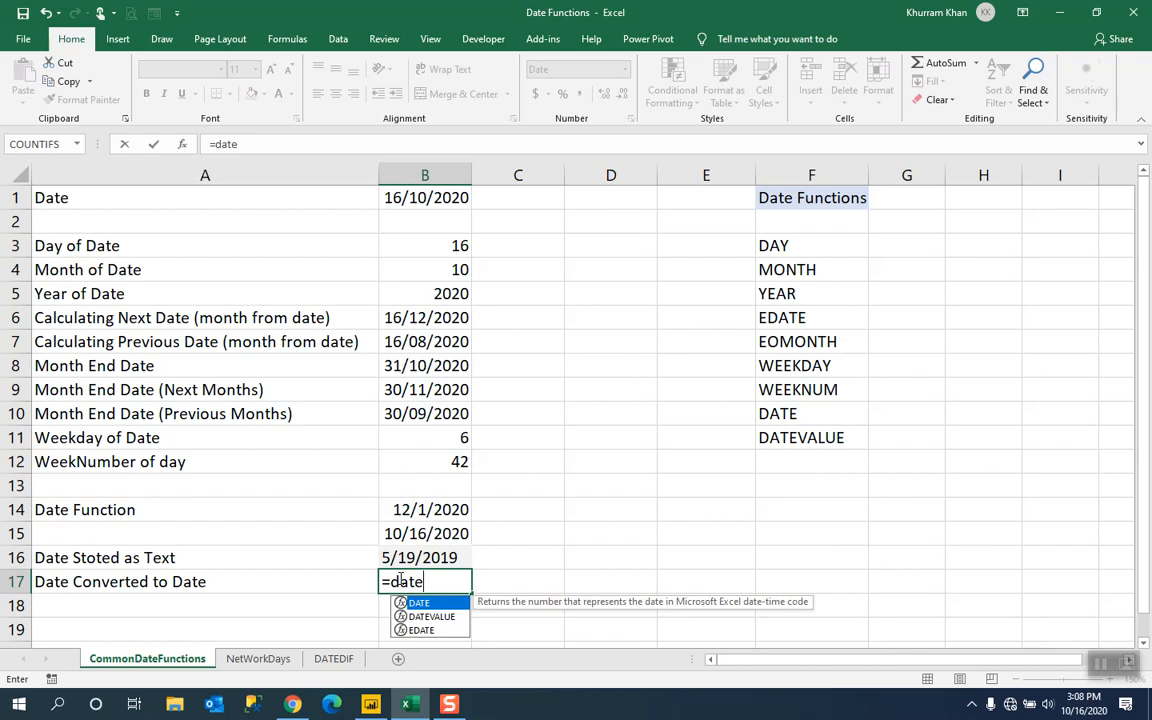
{"action": "key", "text": "Down"}
{"action": "key", "text": "Tab"}
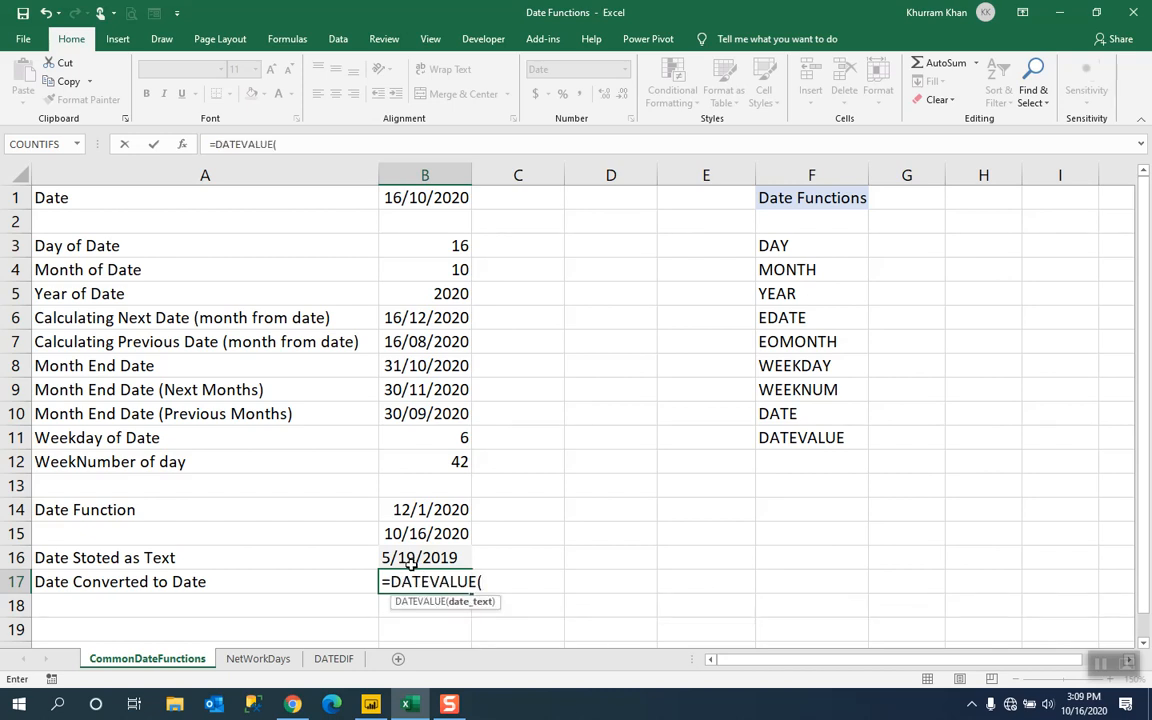
{"action": "left_click", "coordinate": [424, 558]}
{"action": "type", "text": ")"}
{"action": "key", "text": "Return"}
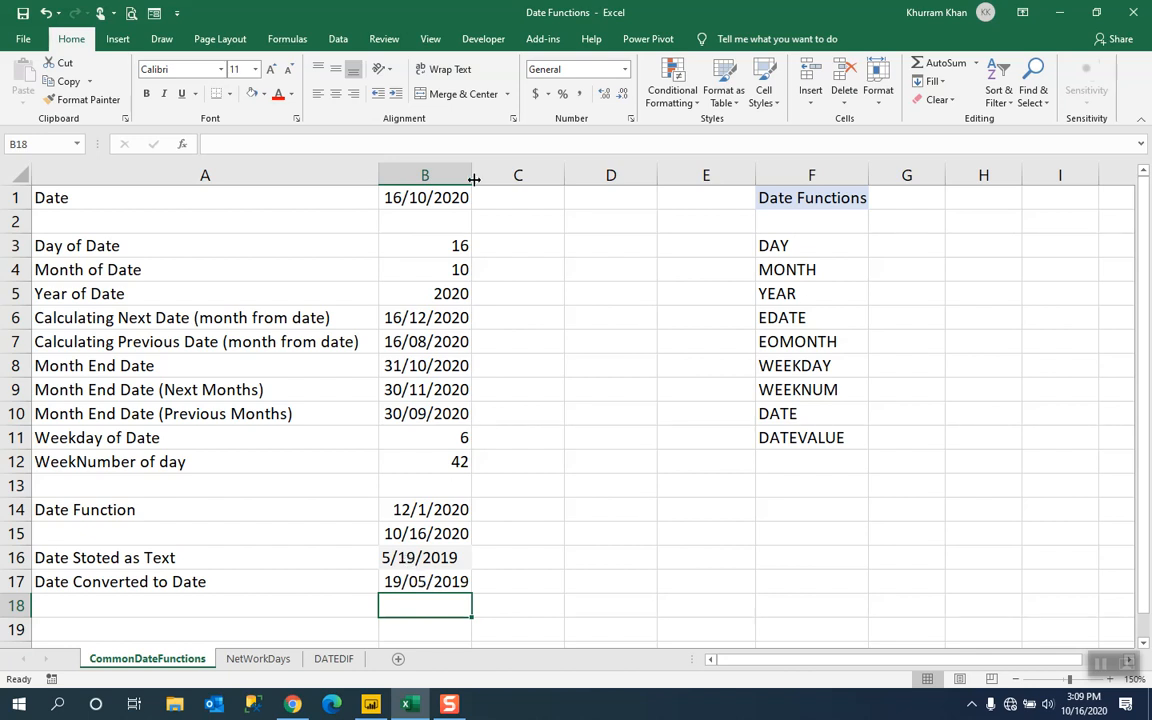
- Widen column B slightly and compare the text date in B16 with the DATEVALUE formula in B17
{"action": "left_click_drag", "start_coordinate": [472, 170], "coordinate": [512, 169]}
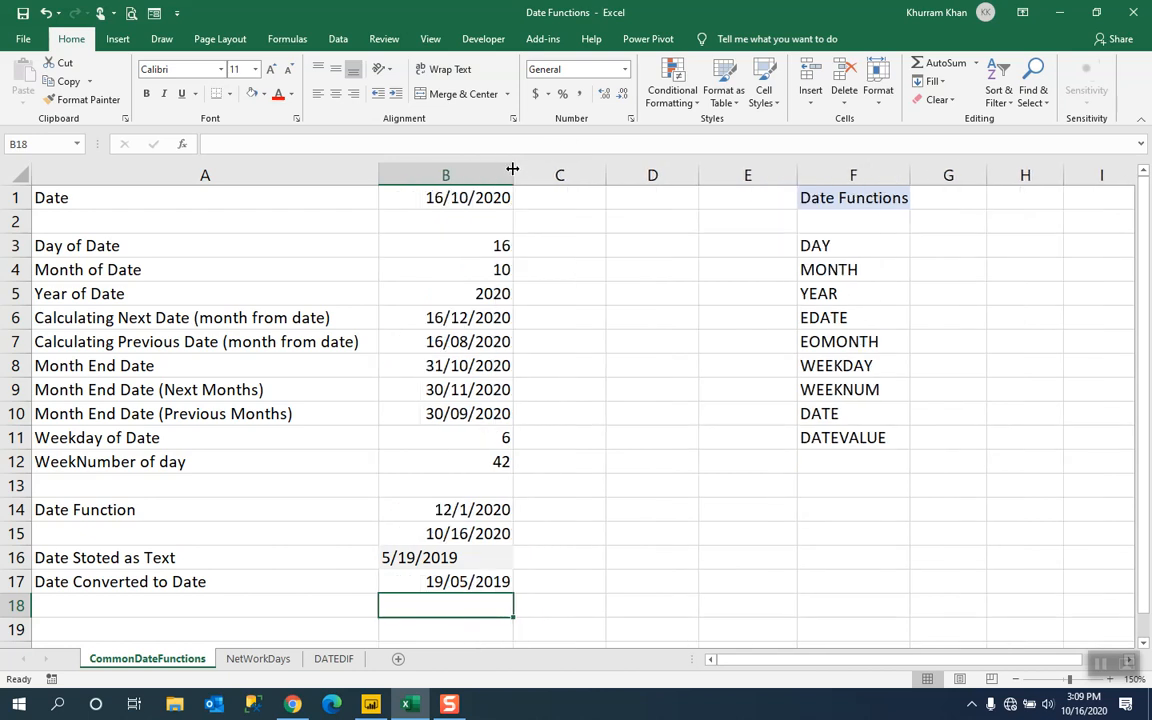
{"action": "left_click", "coordinate": [433, 555]}
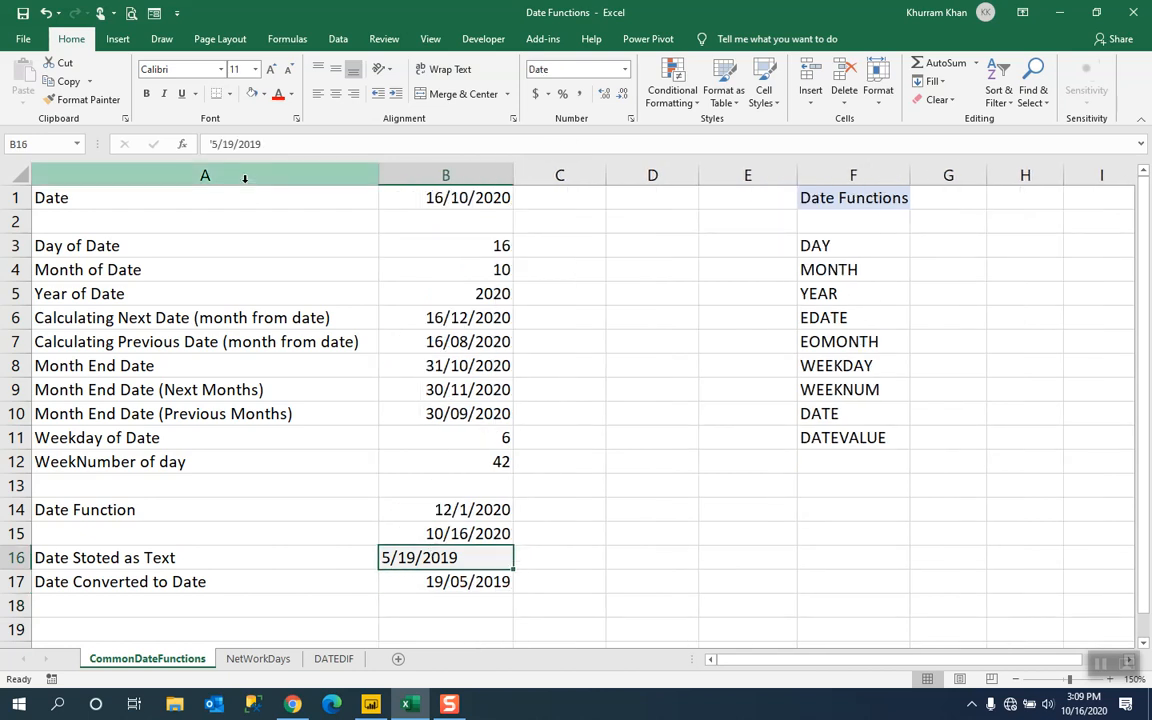
{"action": "double_click", "coordinate": [431, 581]}
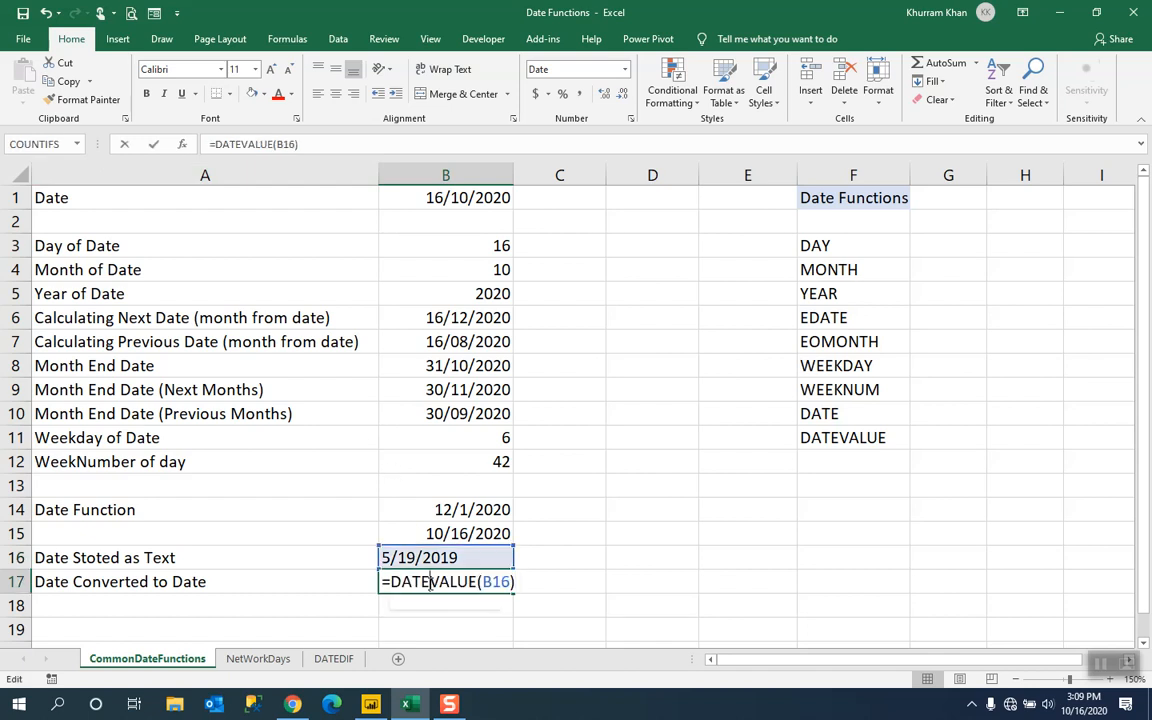
{"action": "key", "text": "Return"}
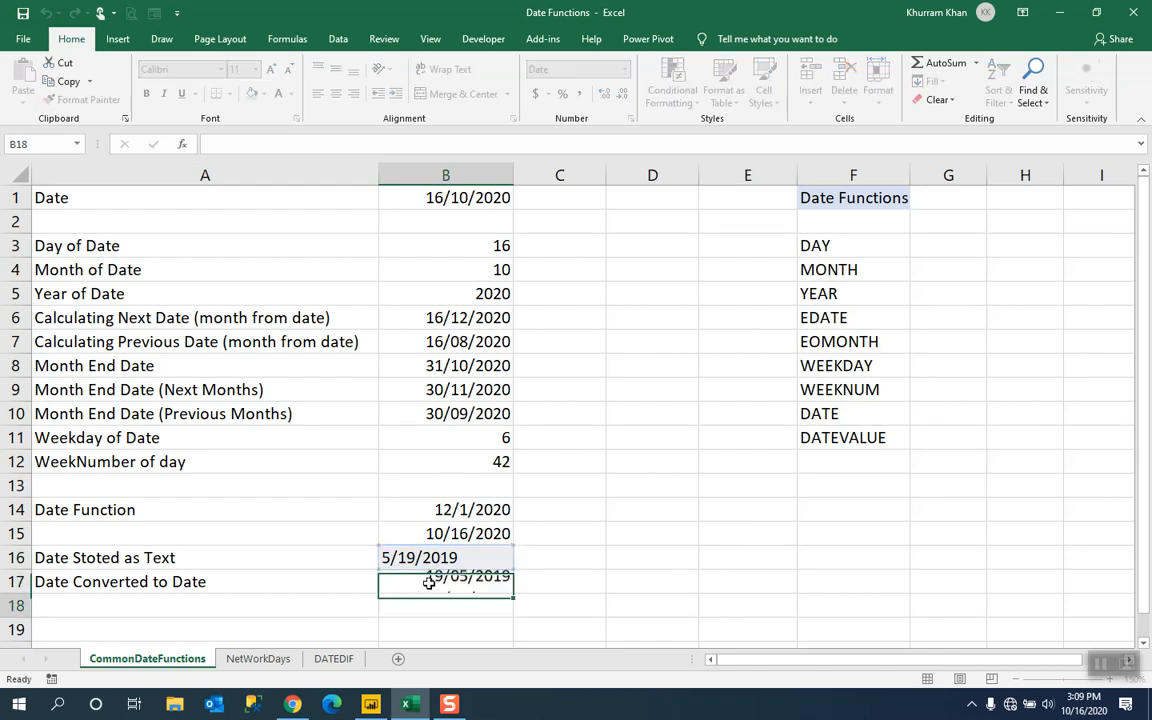
{"action": "left_click", "coordinate": [439, 581]}
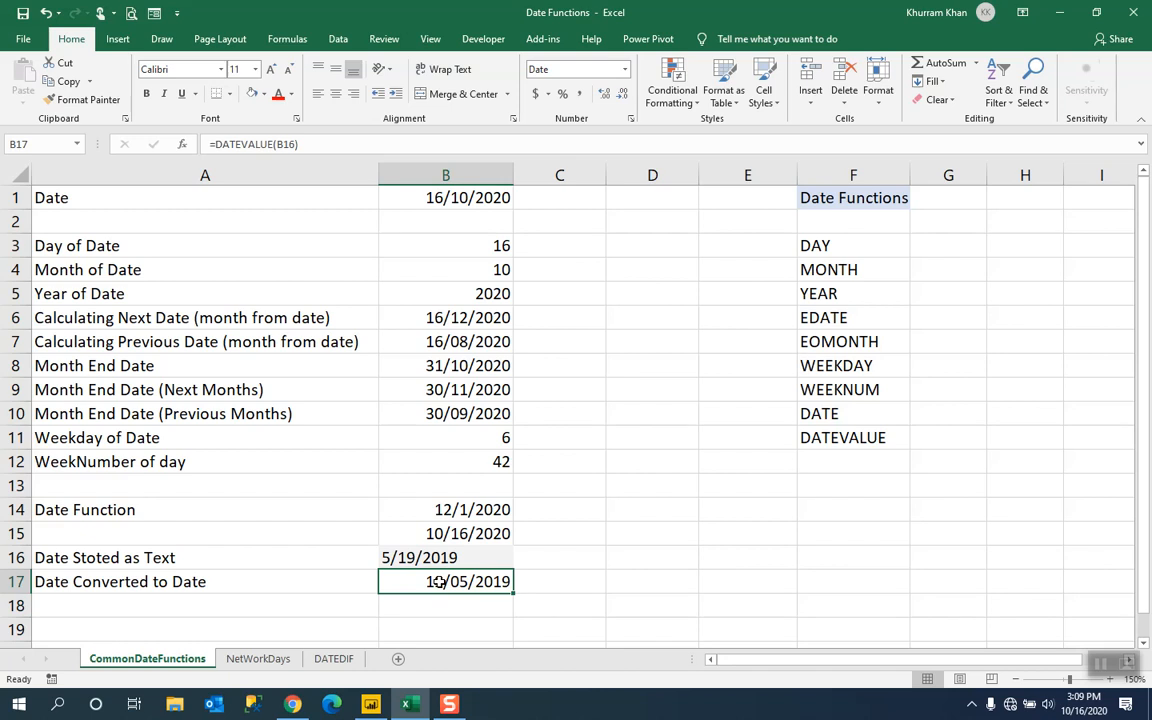